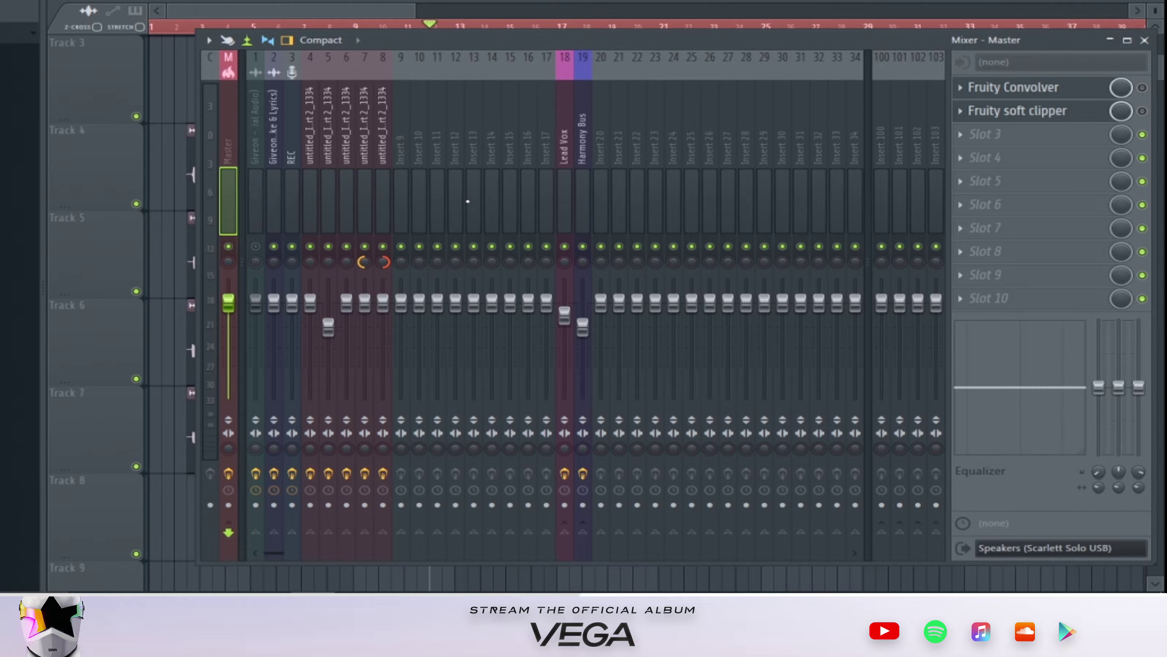
Step: Solo the lead vocal track on mixer insert 4 and open its Auto-Tune VST settings
left_click(317, 250)
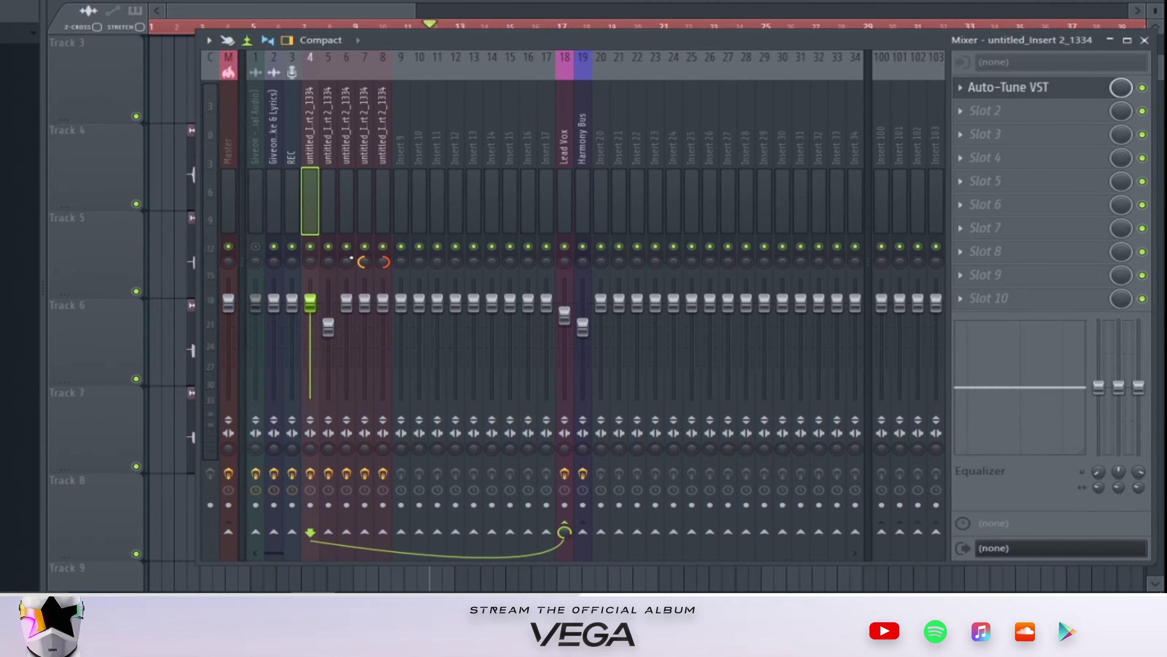
right_click(320, 251)
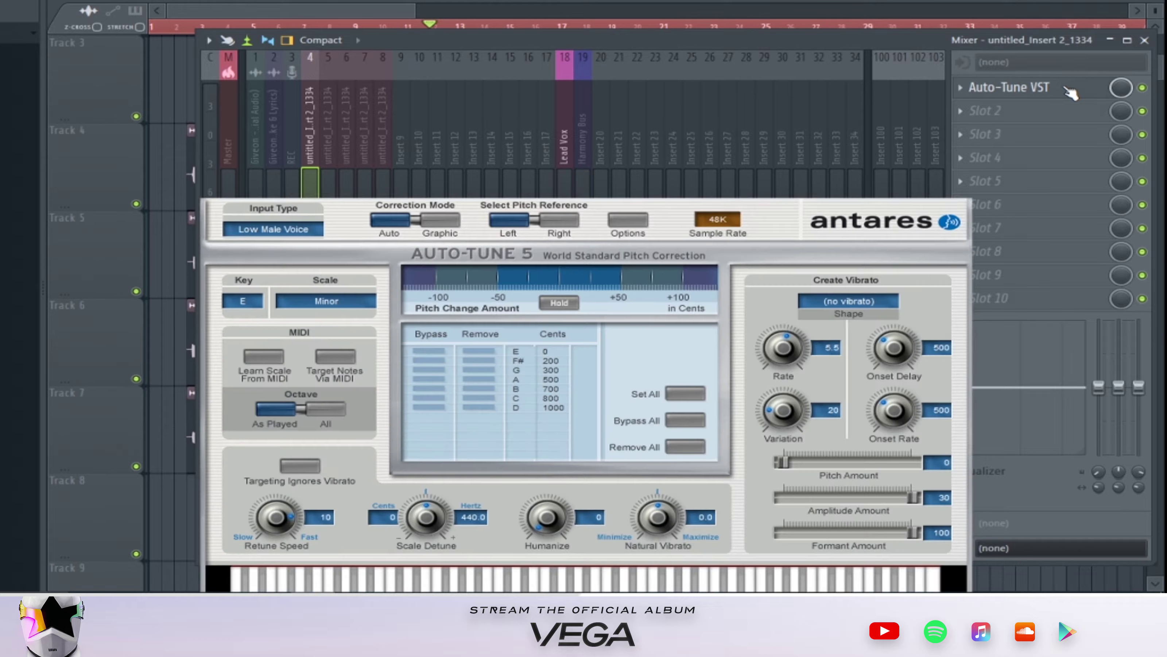
left_click(1066, 87)
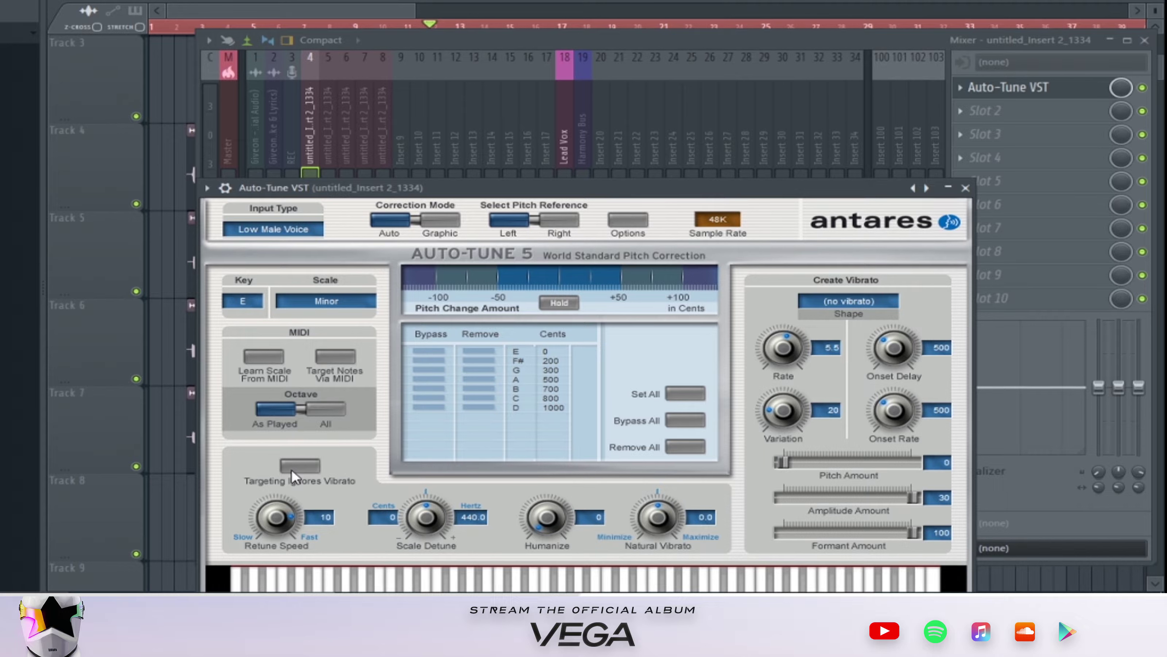
Step: Inspect the MAutoPitch settings on the Lead Vox bus, then return to the mixer
left_click(566, 156)
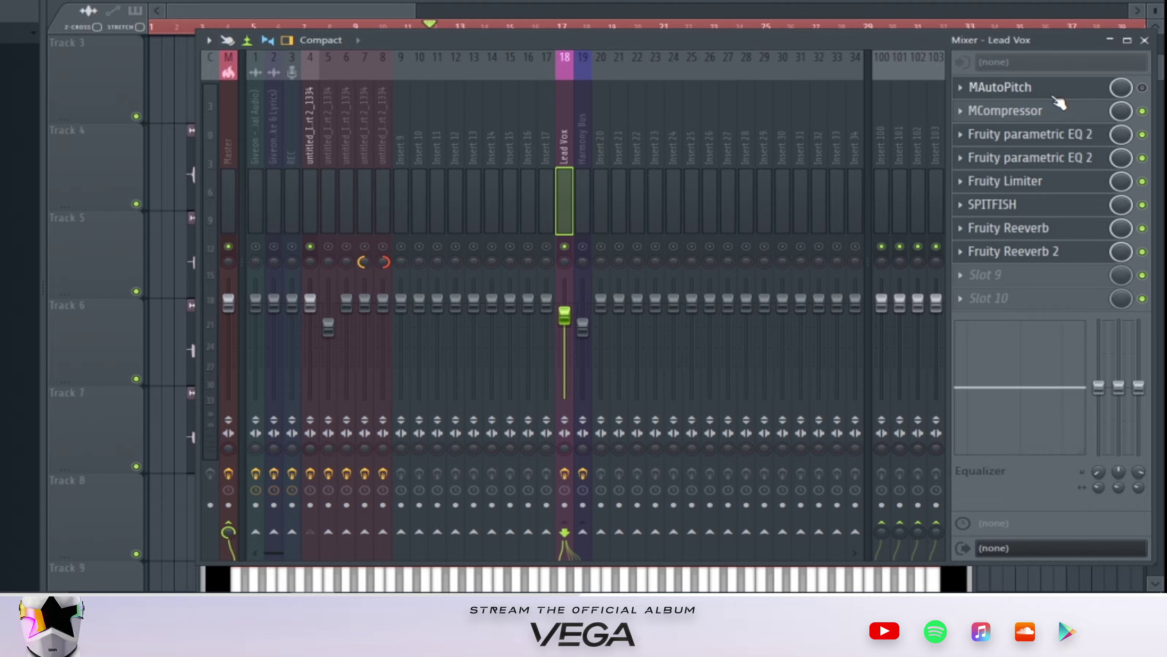
left_click(1089, 92)
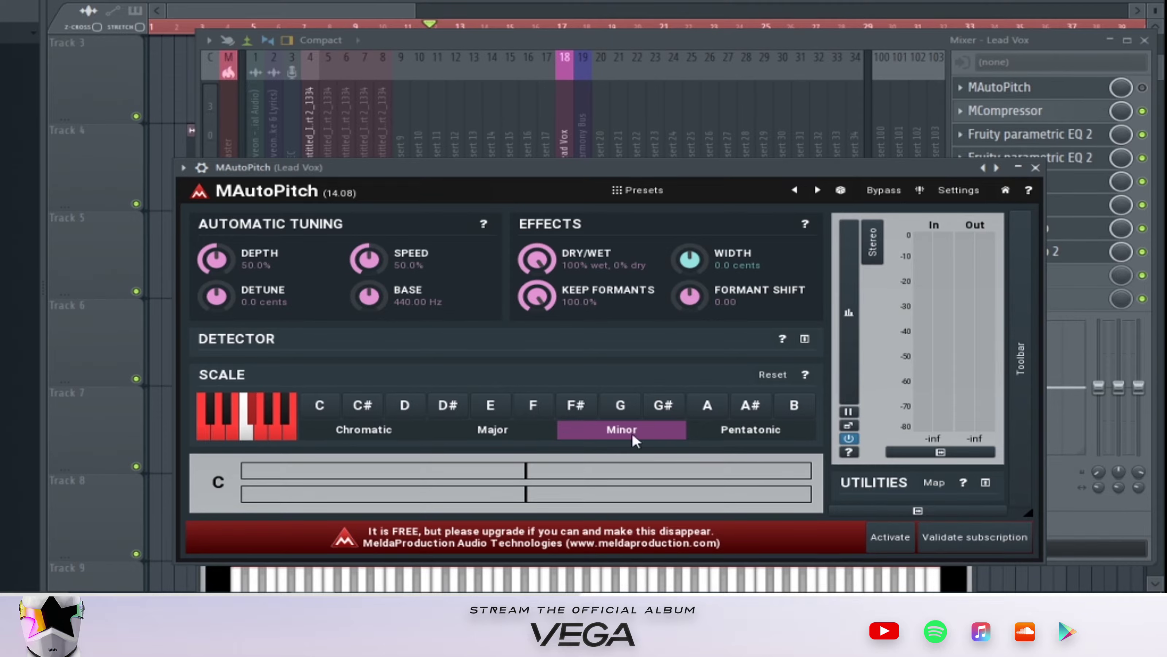
left_click(563, 43)
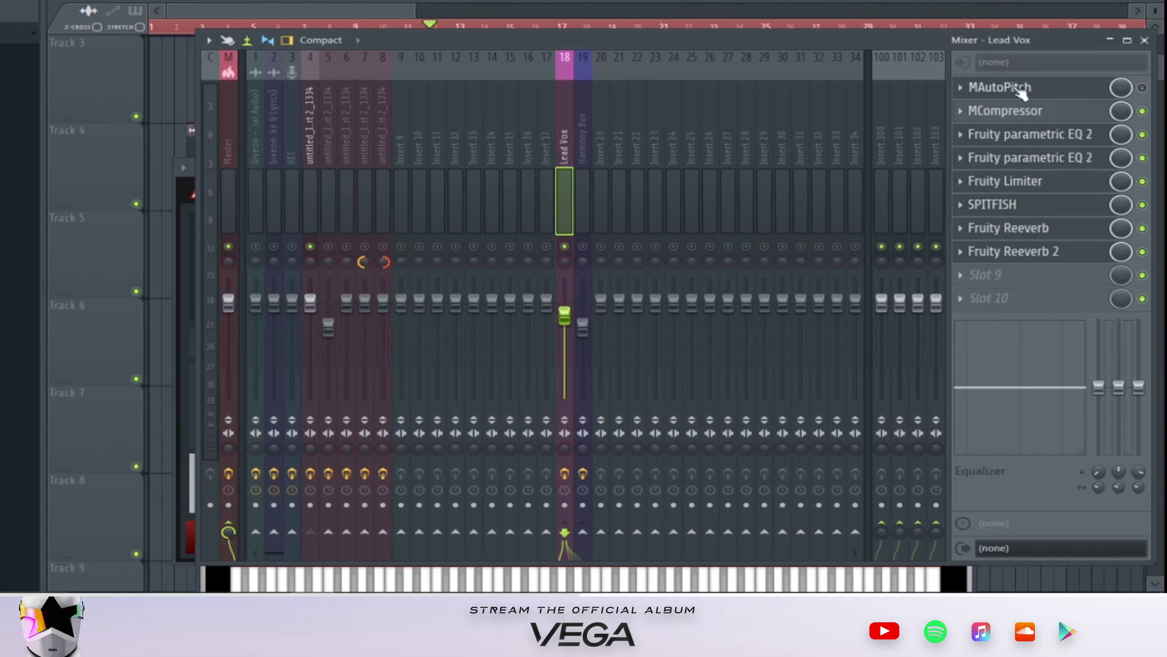
Step: Disable all active effects on the Lead Vox bus, from MCompressor through Fruity Reeverb 2
left_click(1142, 136)
left_click(1142, 159)
left_click(1143, 182)
left_click(1143, 206)
left_click(1142, 229)
left_click(1143, 251)
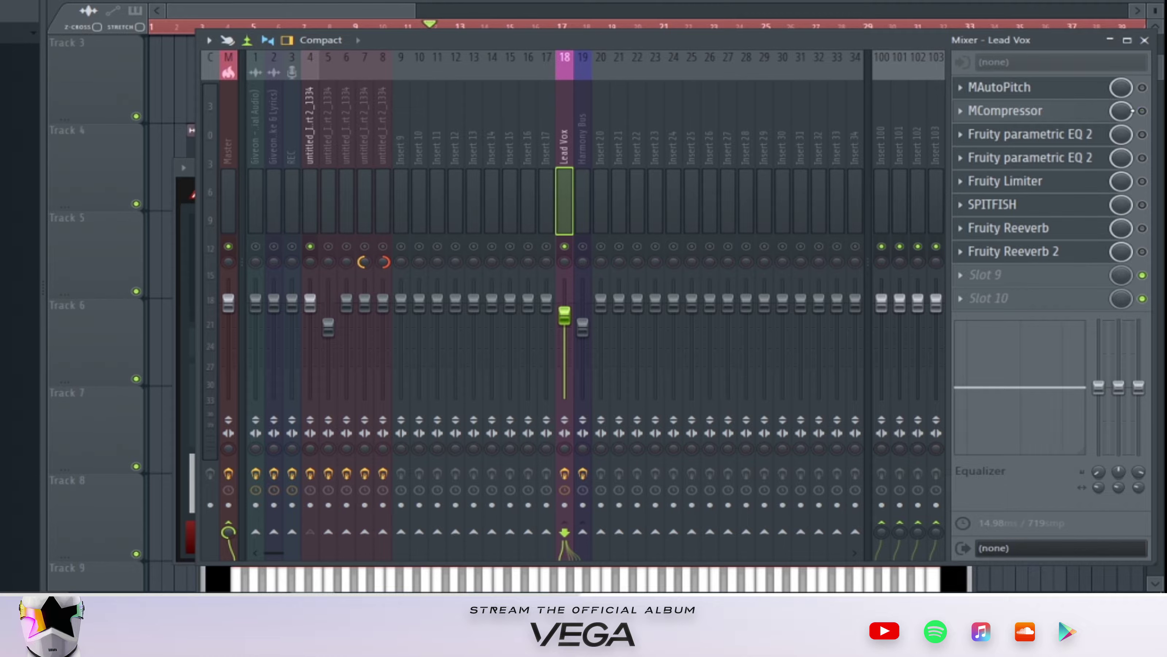
Step: Play the soloed lead vocal without any Lead Vox bus effects
left_click(427, 2)
key("space")
key("F9")
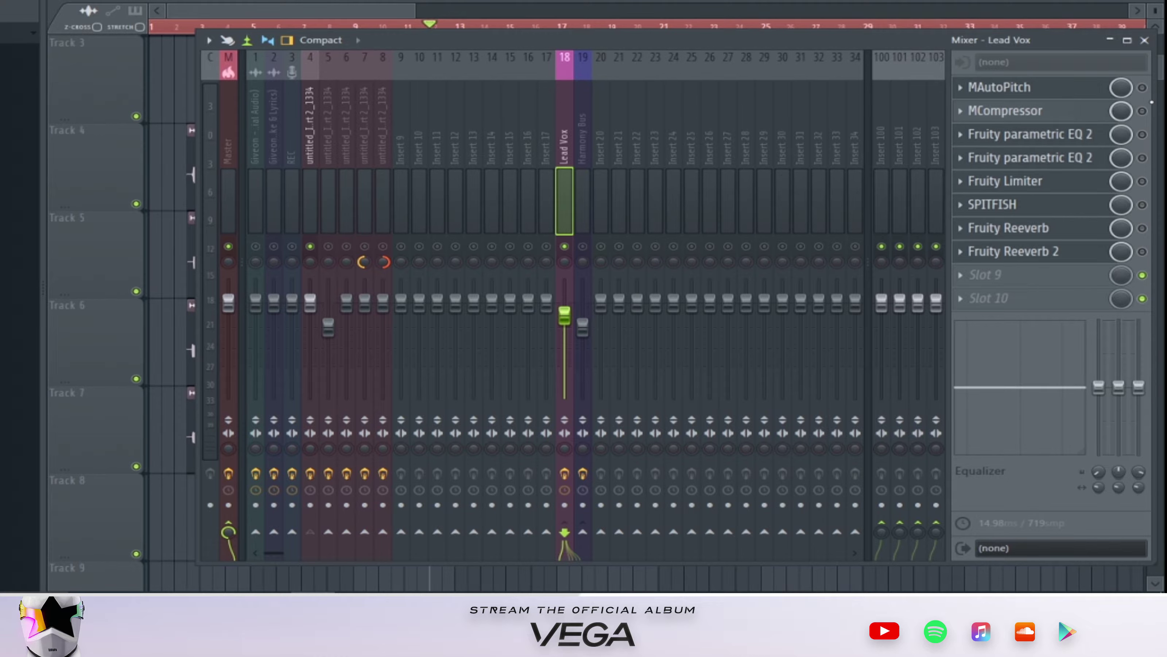
Step: Enable MCompressor on the Lead Vox bus and open its settings
left_click(1143, 111)
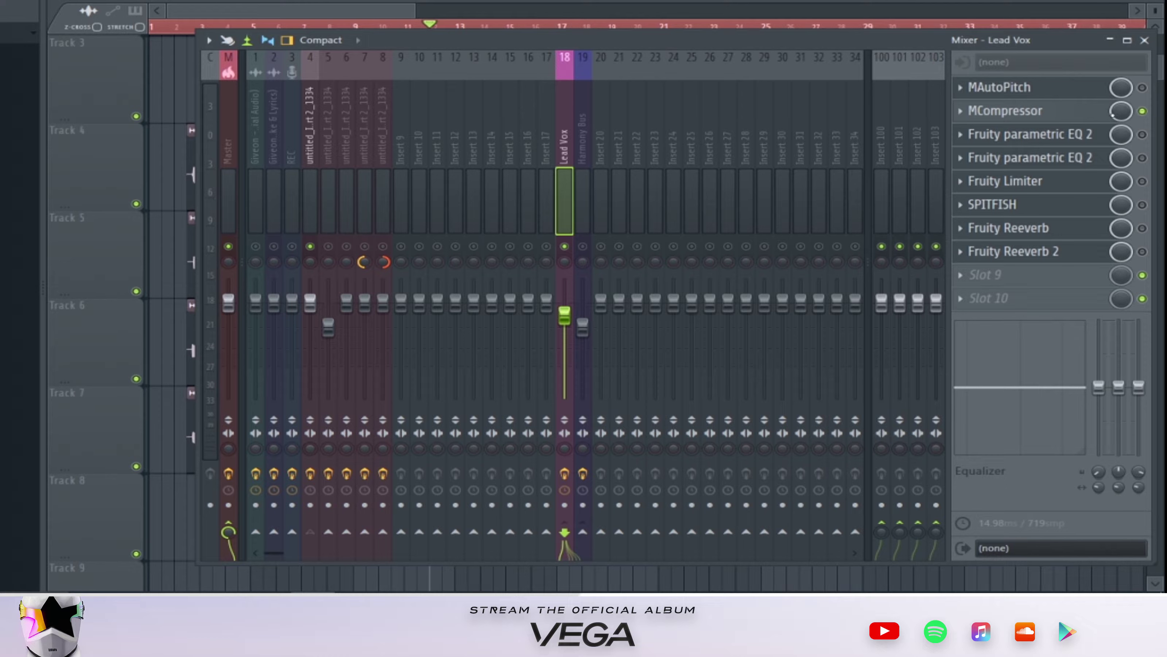
left_click(1109, 118)
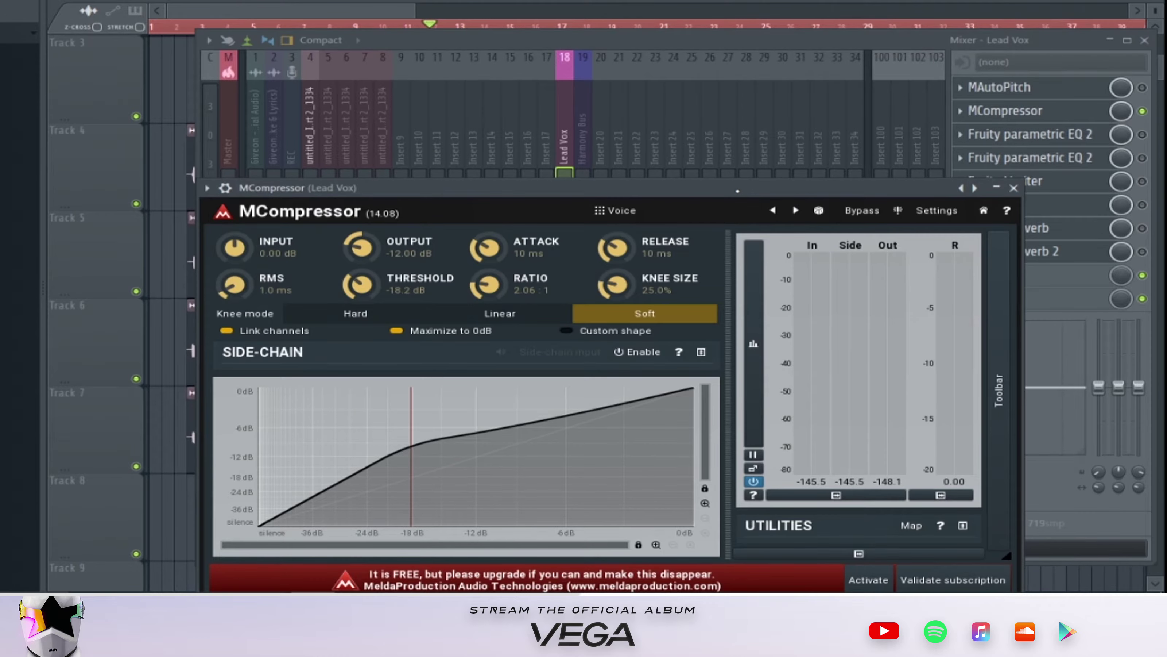
left_click_drag(737, 191, 725, 159)
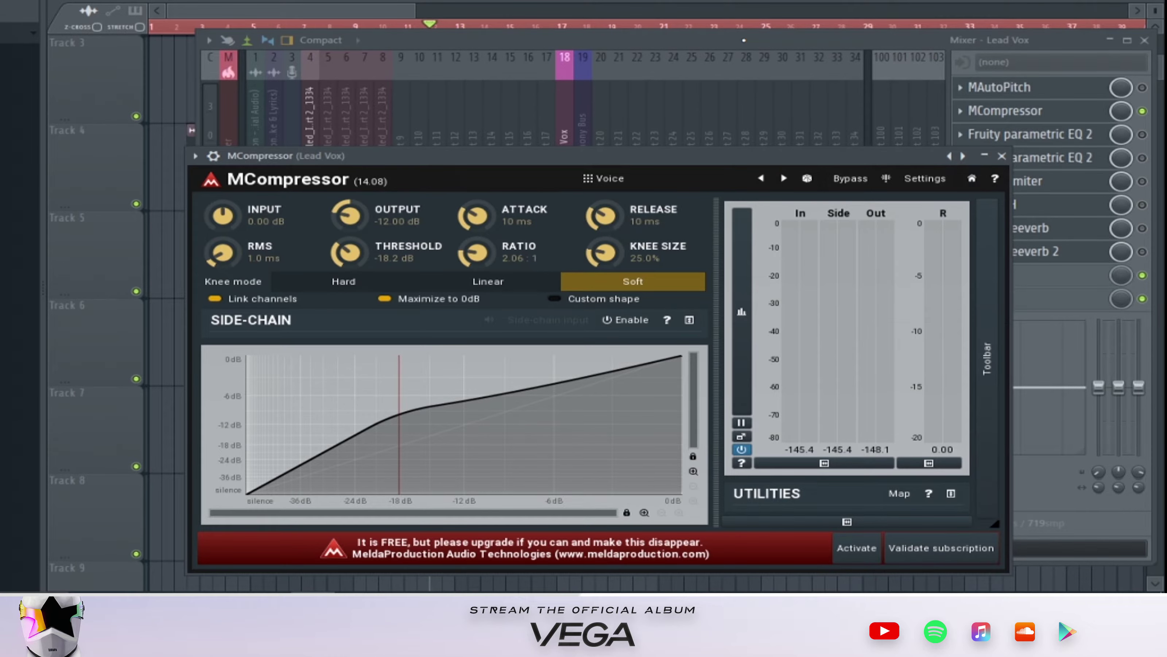
Step: Audition the compressed lead vocal while watching the MCompressor meters, then stop playback and return to the mixer
key("space")
key("F9")
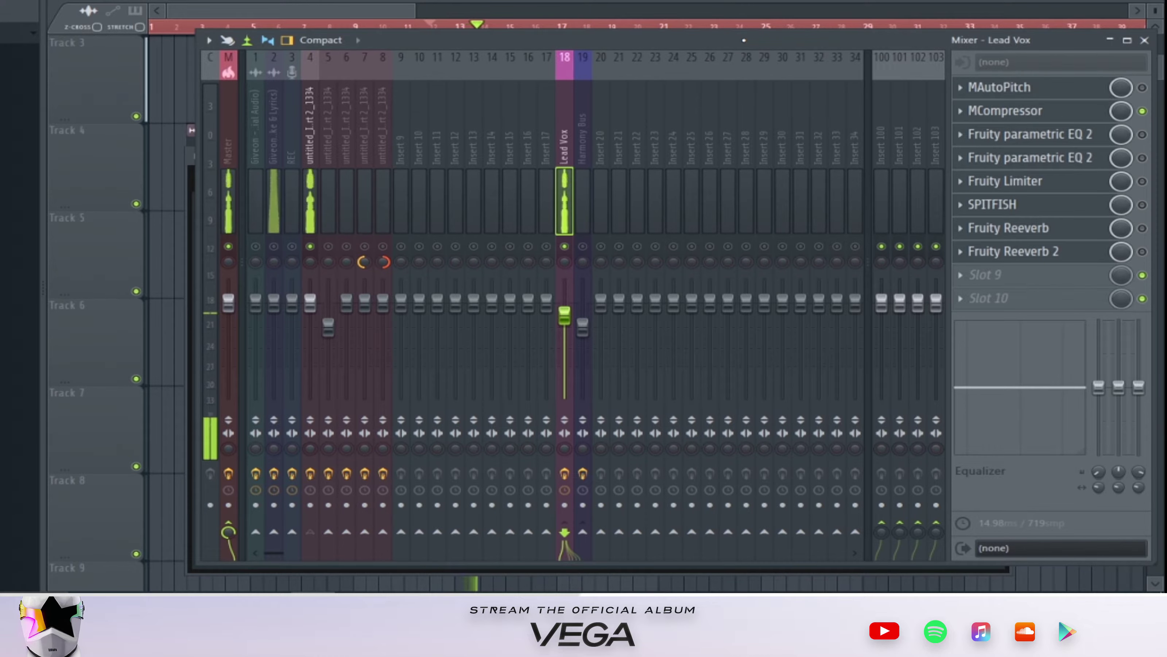
left_click(1006, 112)
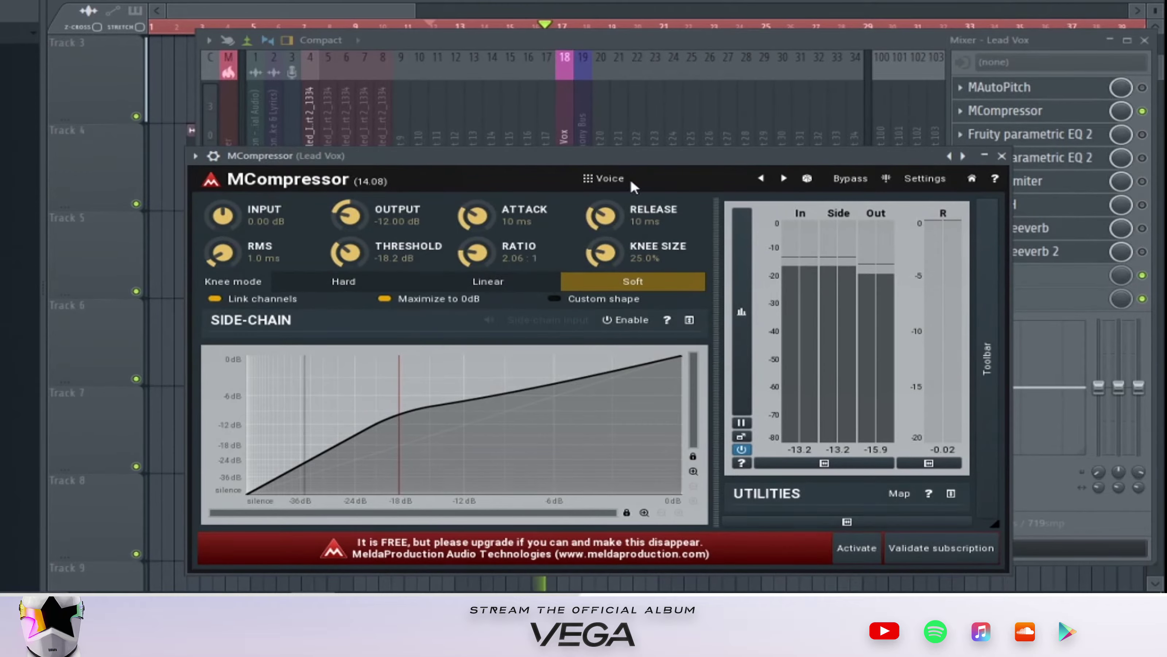
left_click_drag(782, 156, 909, 199)
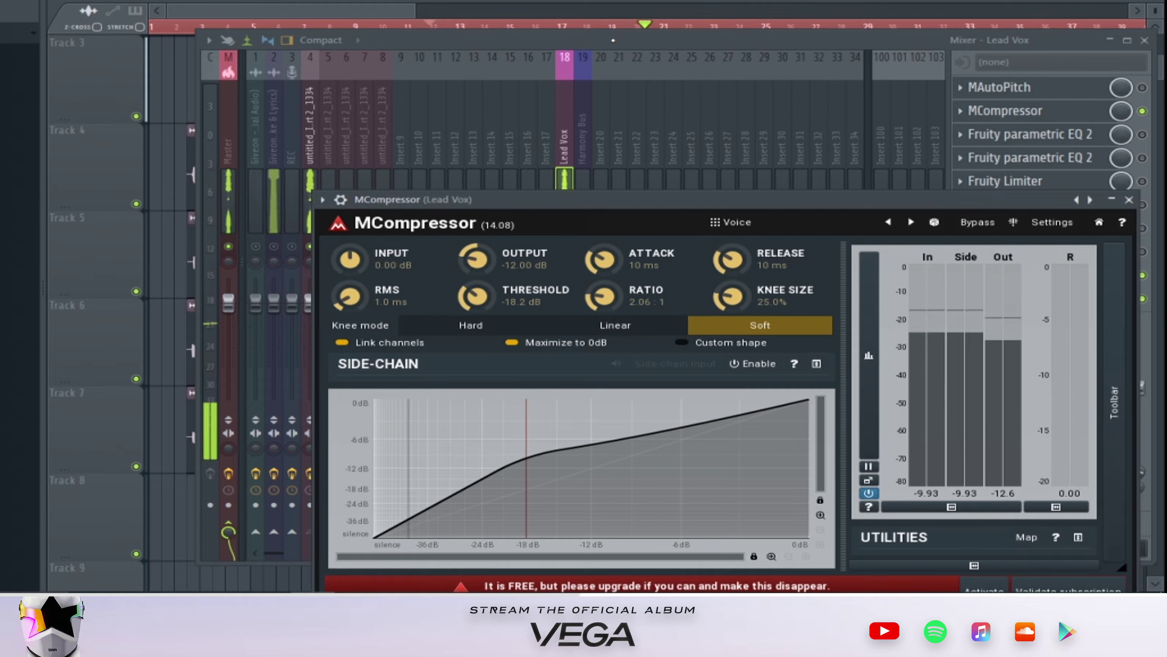
key("space")
left_click(613, 40)
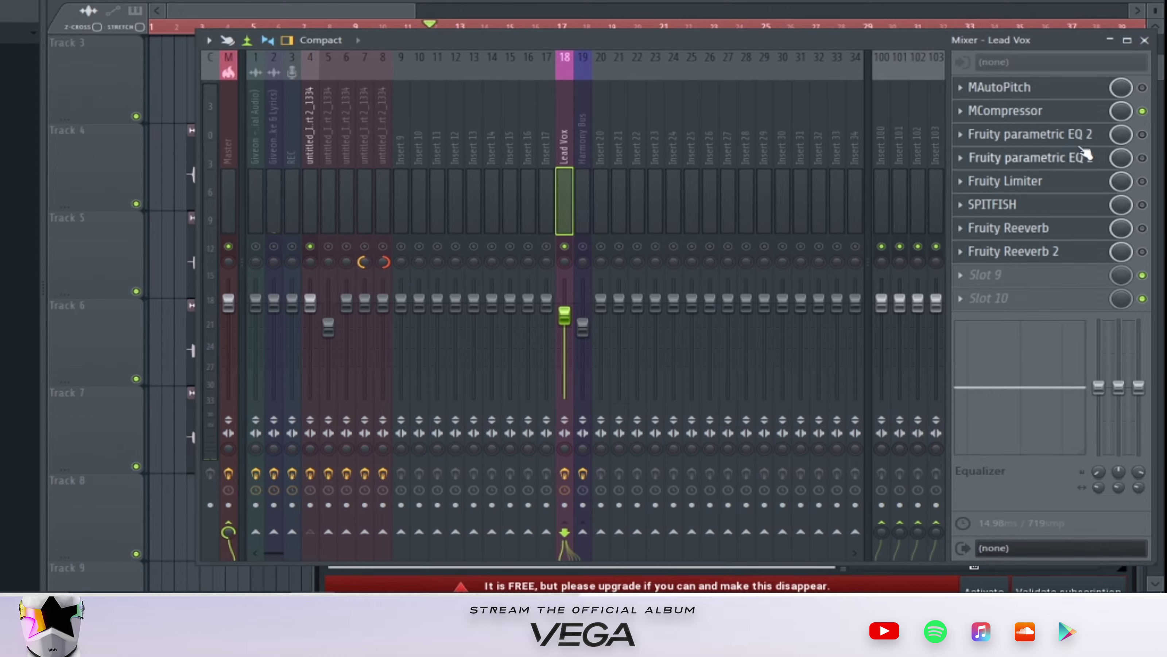
Step: Enable the first Fruity parametric EQ 2 on Lead Vox and audition the vocal with its curve open
left_click(1143, 134)
left_click(1057, 136)
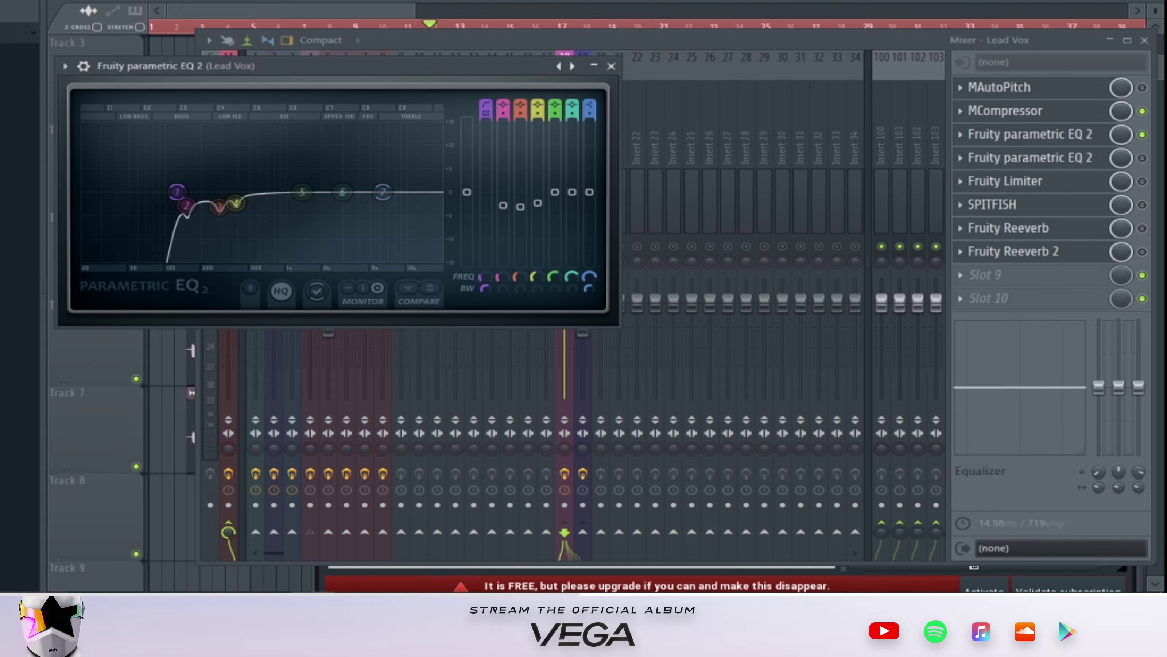
key("space")
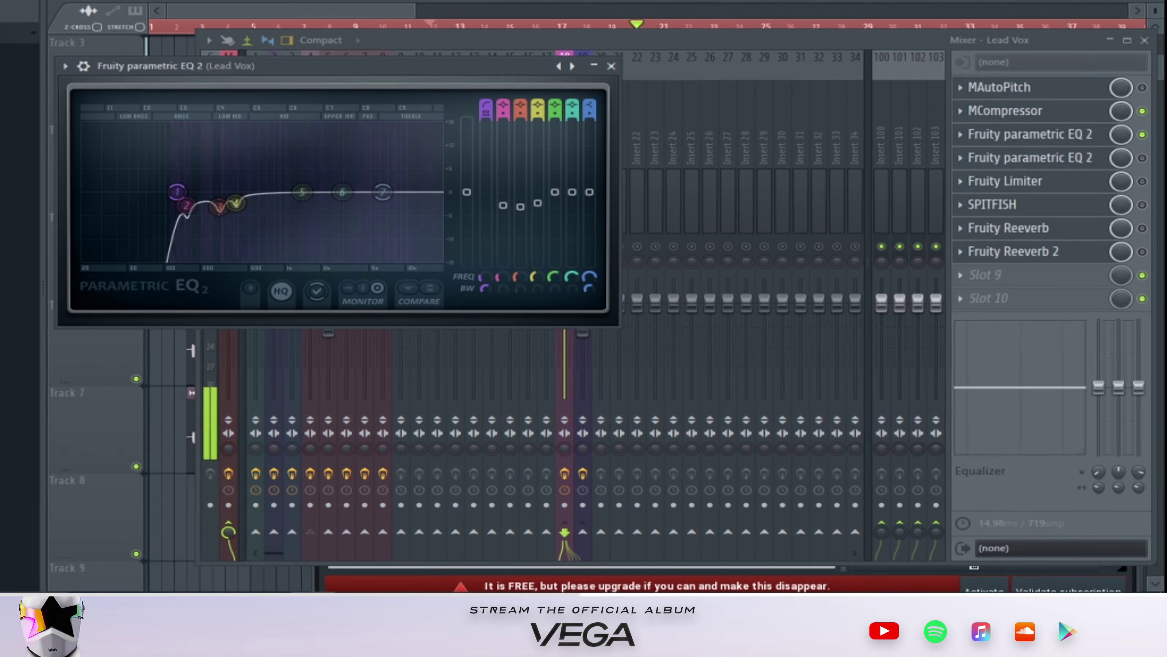
key("space")
Step: Enable the second Fruity parametric EQ 2 on Lead Vox and inspect its boosts on bands 5 and 7
left_click(1143, 157)
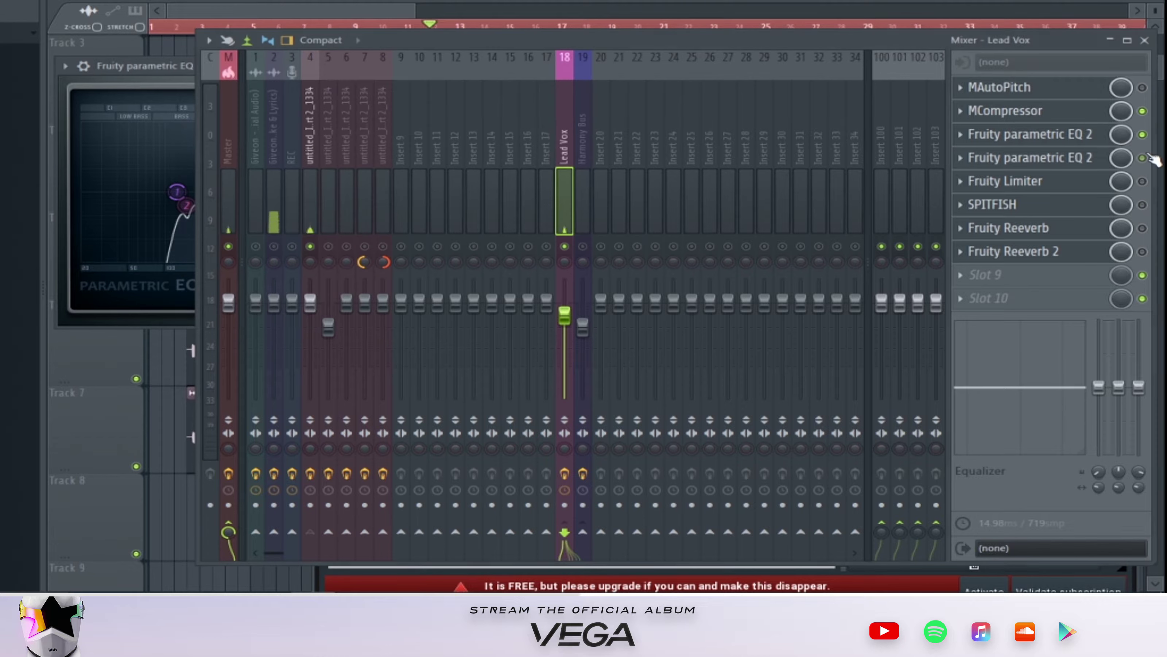
left_click(1087, 161)
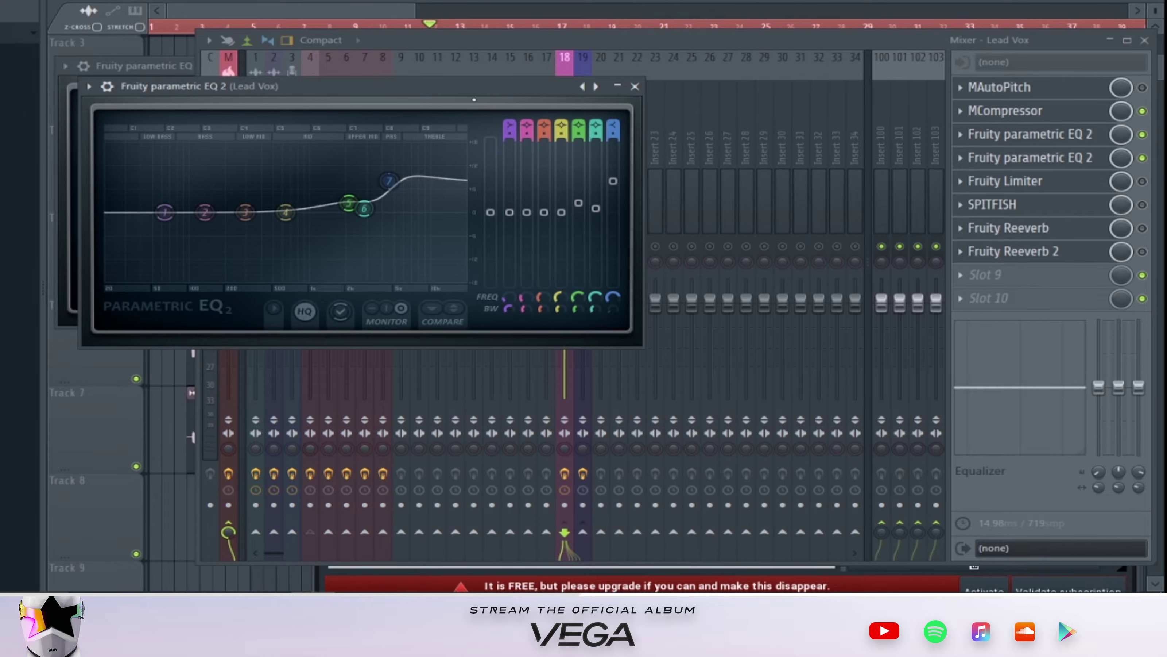
left_click_drag(455, 86, 652, 177)
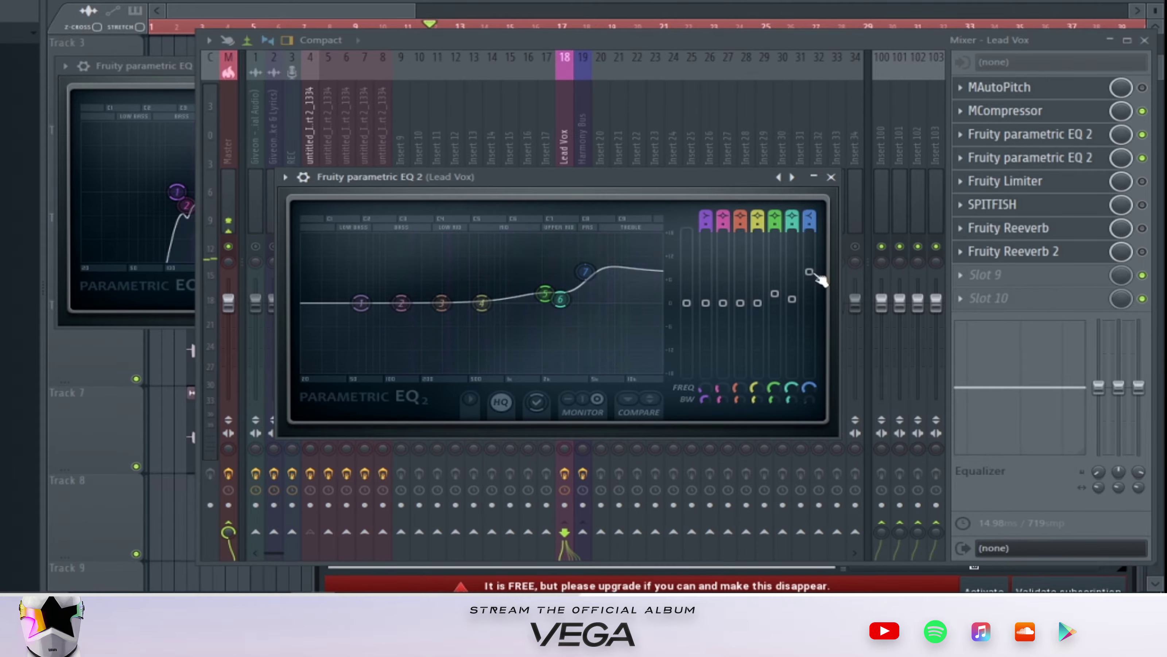
mouse_move(547, 302)
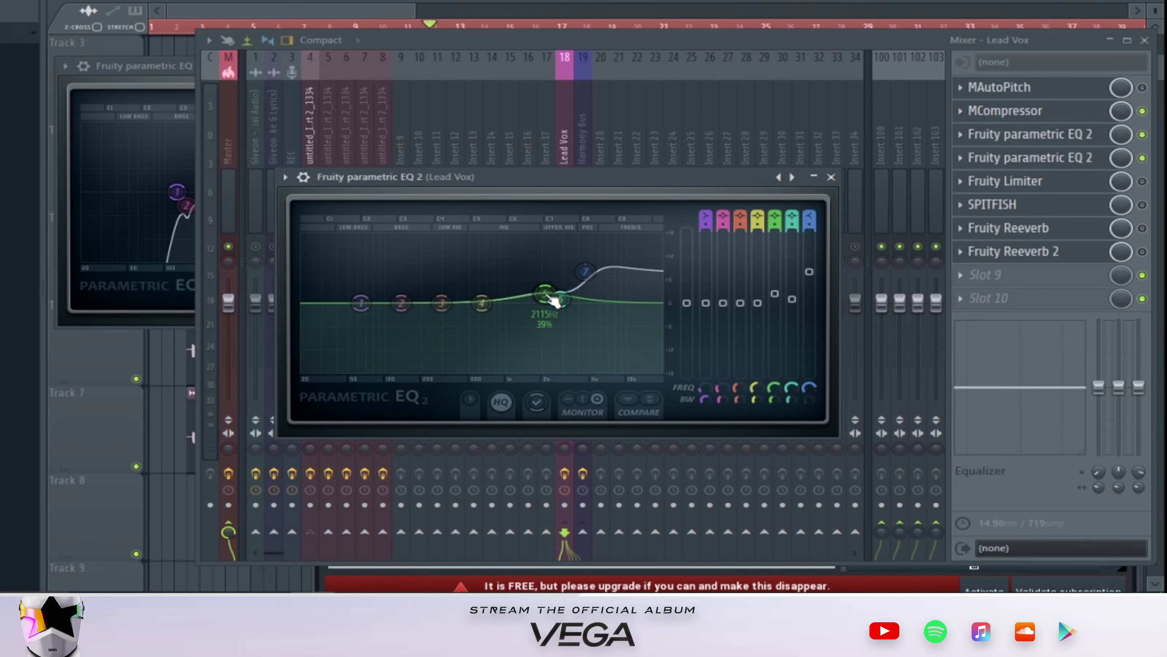
mouse_move(814, 272)
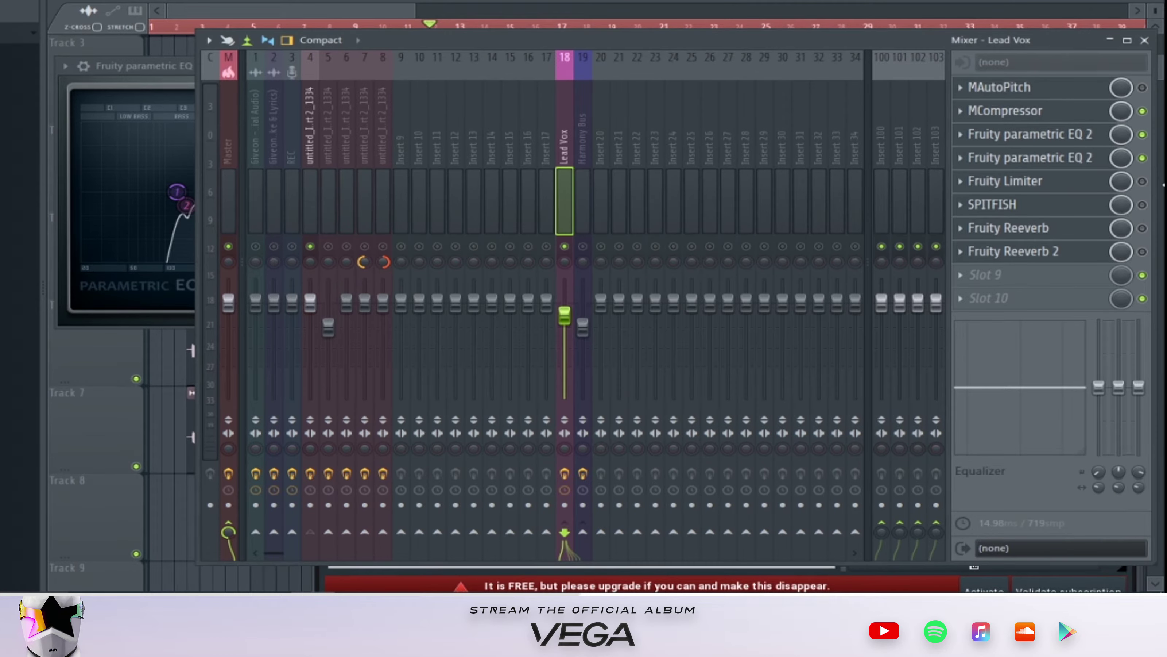
Step: Enable Fruity Limiter on Lead Vox and audition the vocal while watching its level display
left_click(1143, 182)
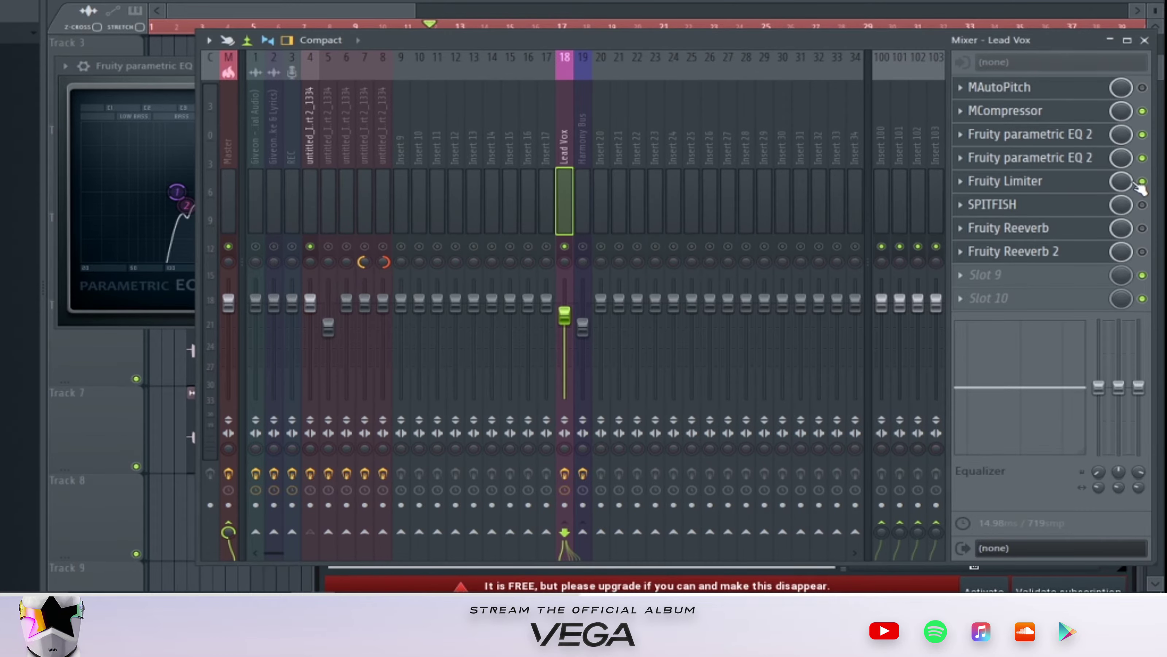
left_click(1059, 191)
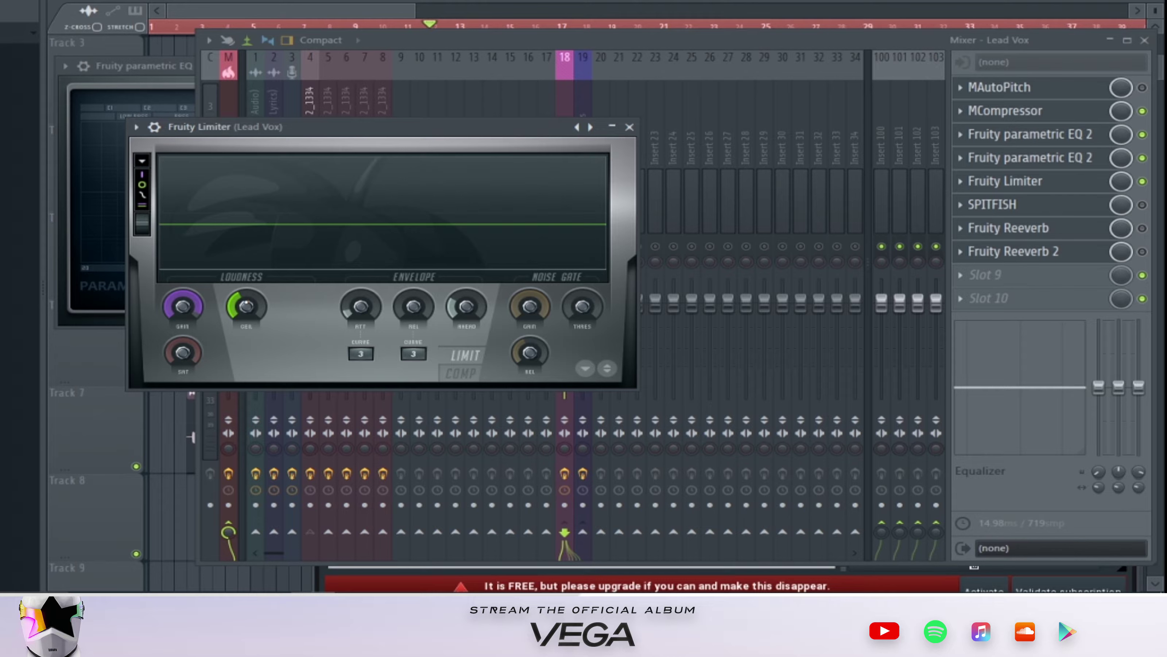
key("space")
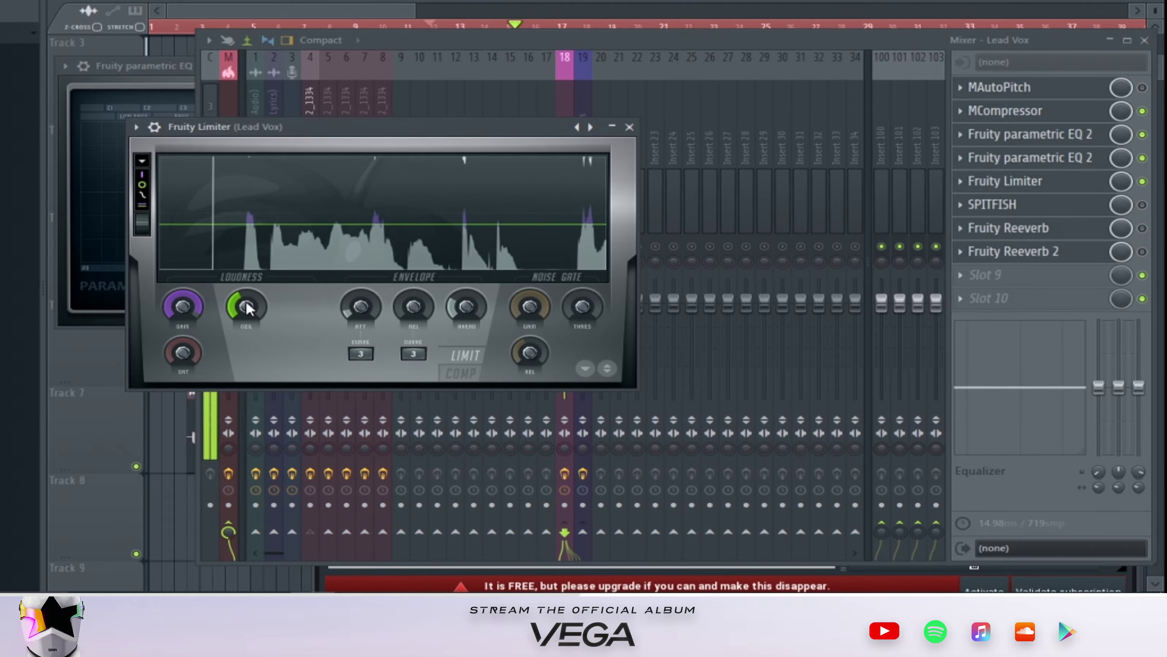
left_click(592, 39)
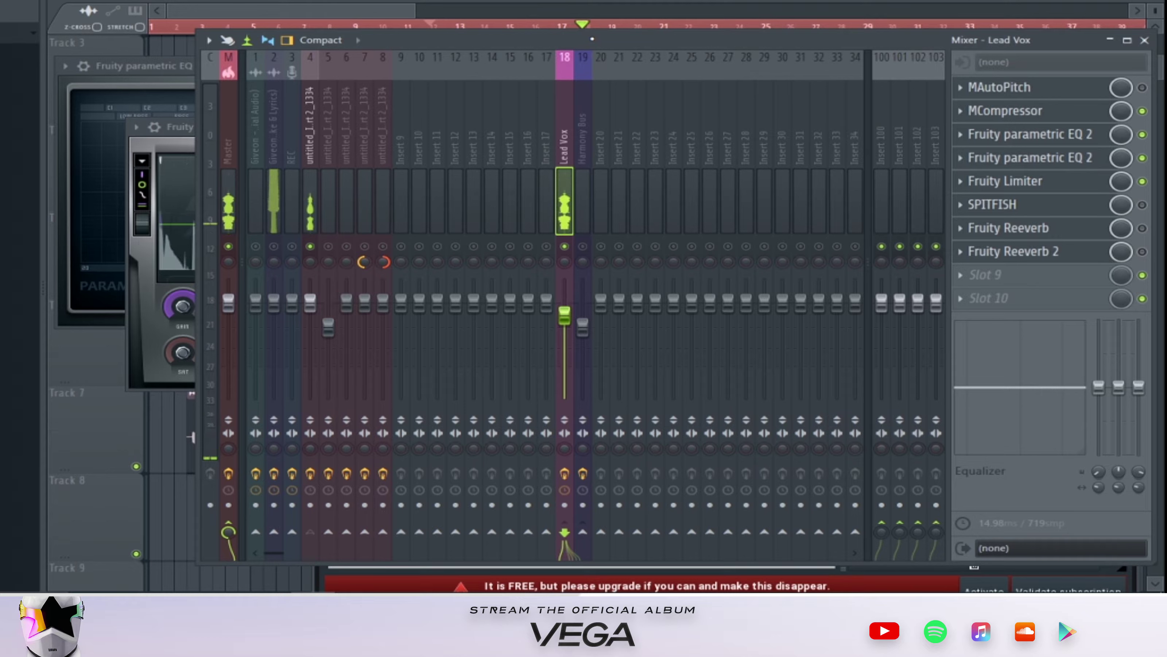
left_click(1039, 186)
left_click(1040, 187)
left_click_drag(493, 129, 741, 170)
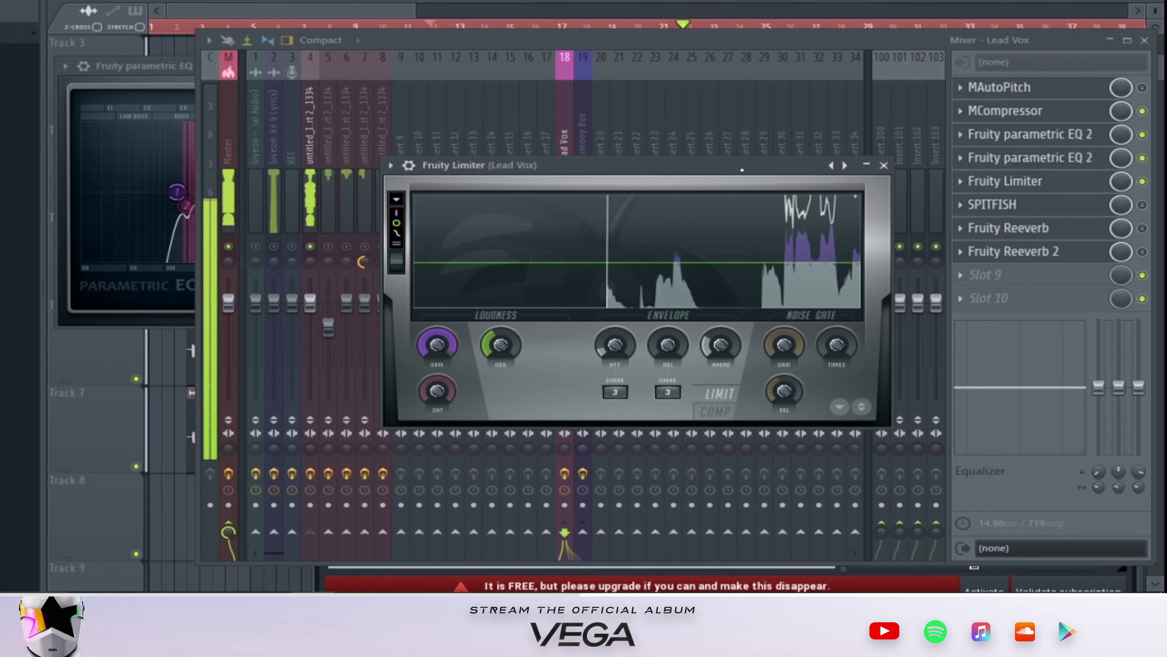
key("space")
left_click(709, 41)
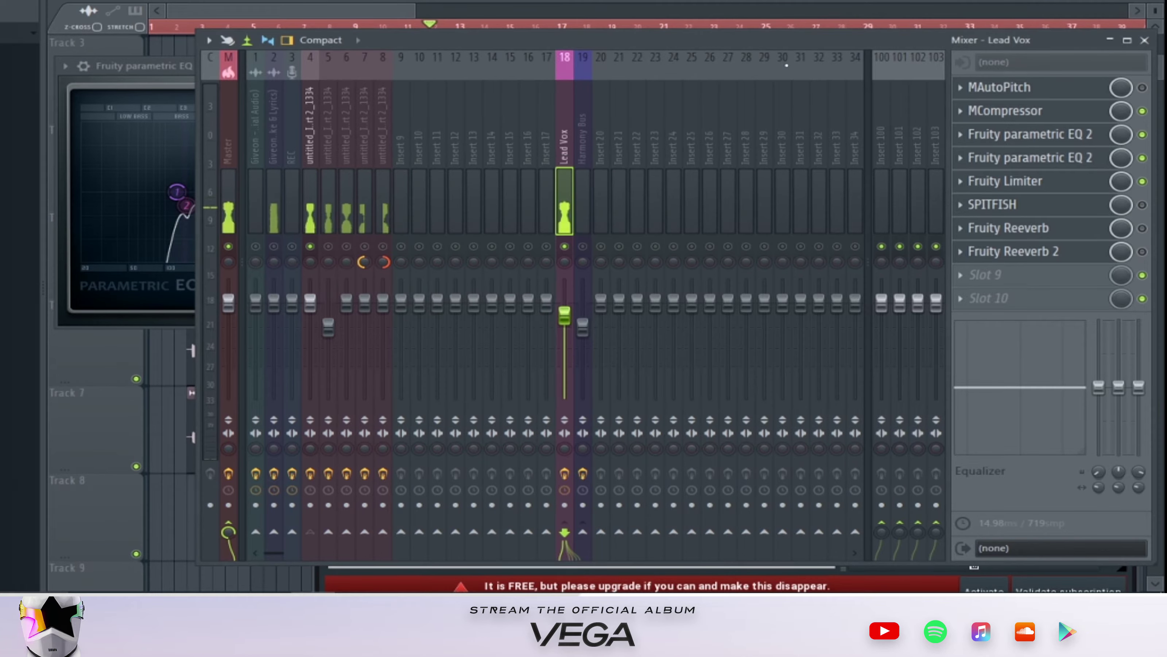
Step: Enable the SPITFISH de-esser on Lead Vox and audition the vocal with its settings open
left_click(1143, 204)
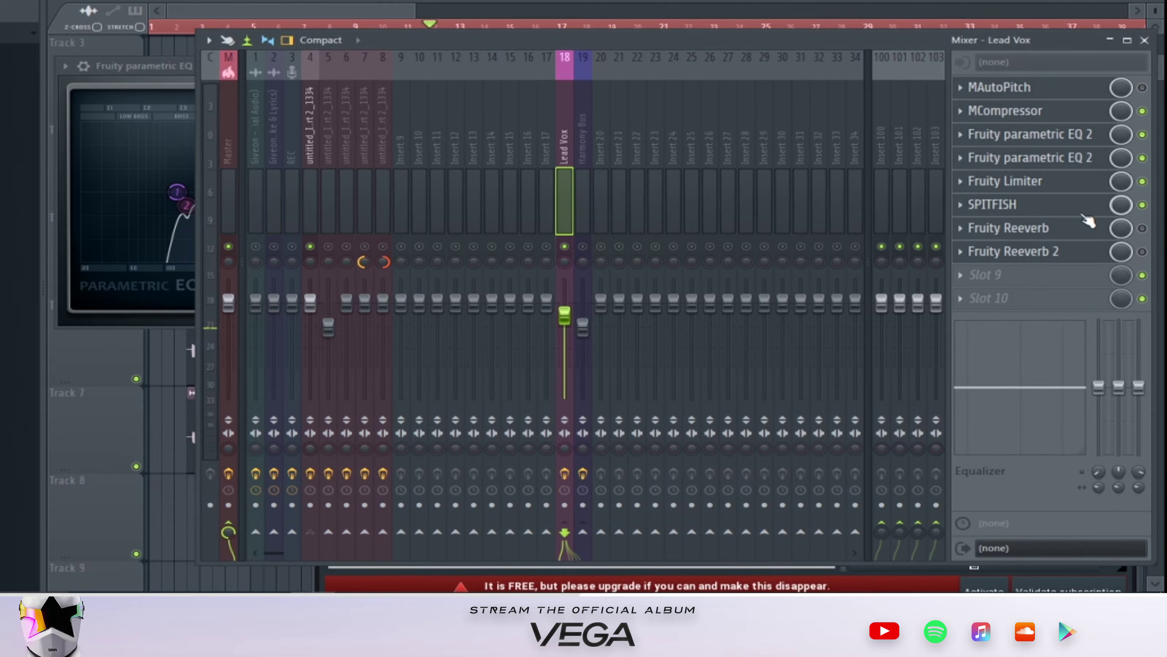
left_click(1058, 207)
left_click_drag(276, 106, 674, 139)
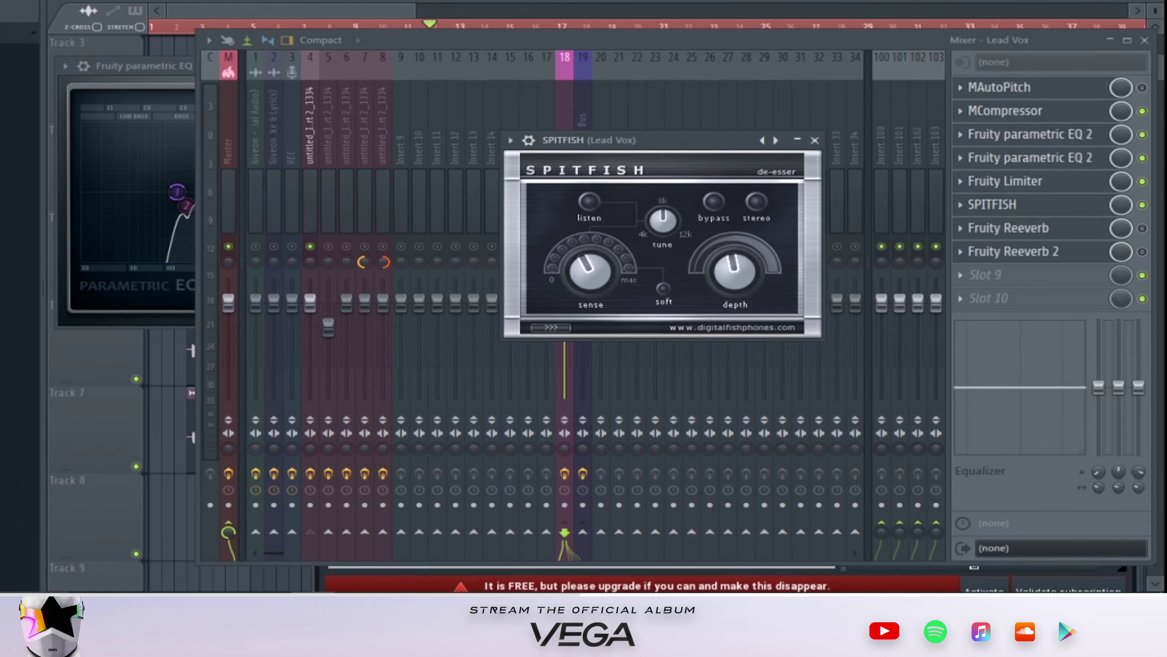
key("space")
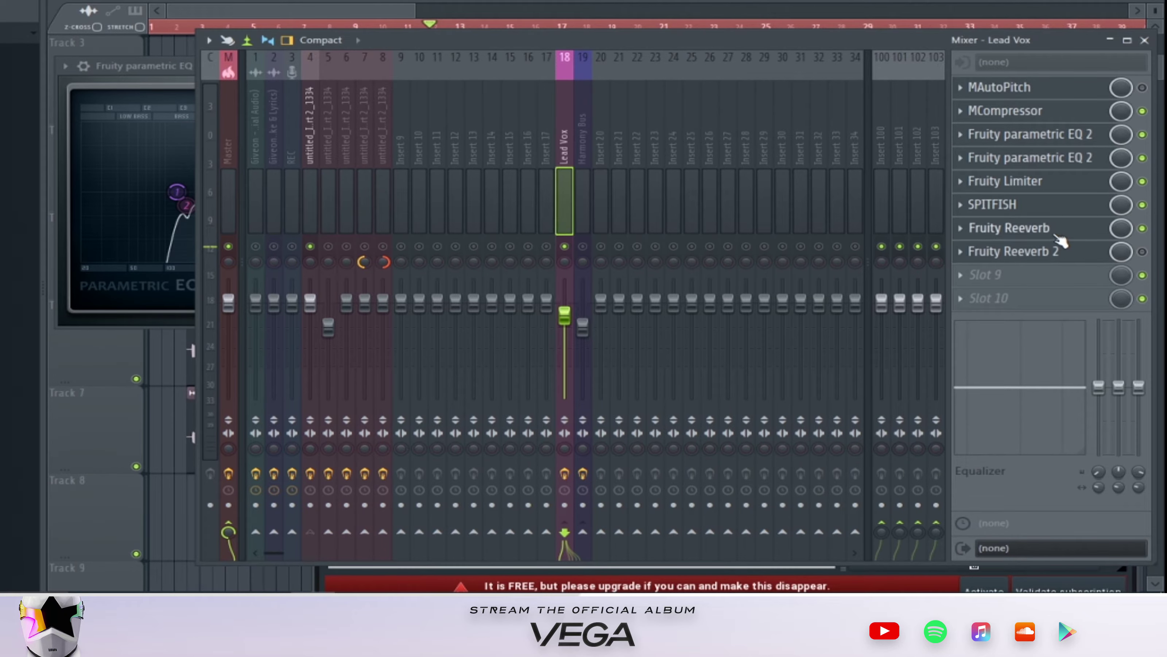
Step: Enable Fruity Reeverb on Lead Vox and audition the vocal with its settings open
left_click(1058, 235)
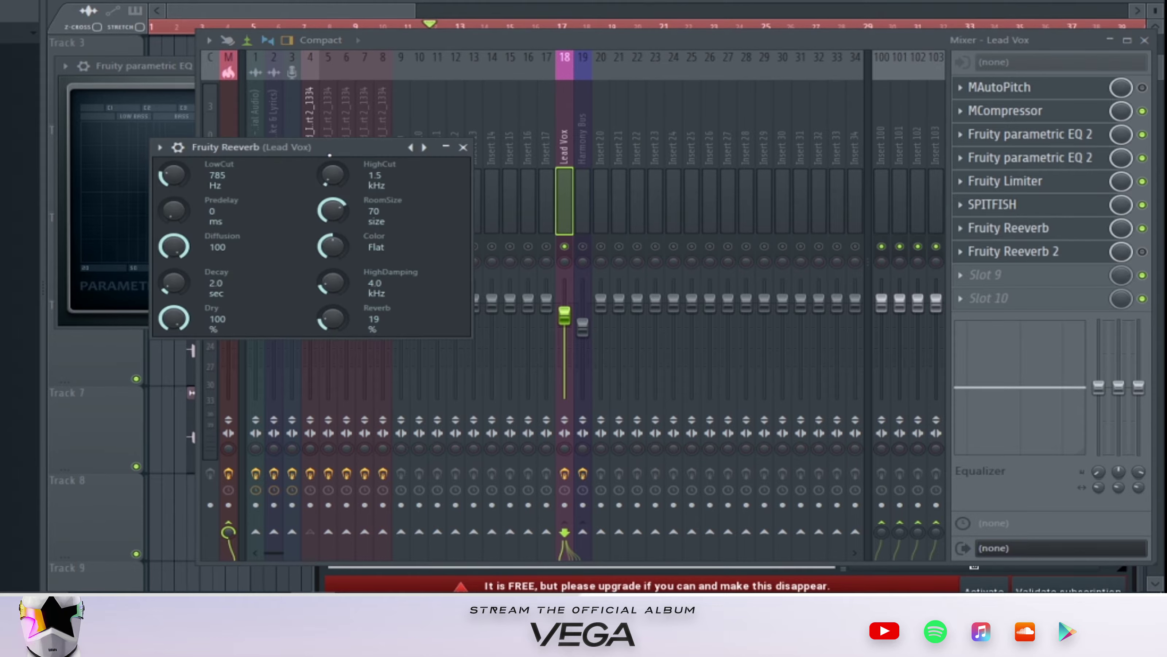
left_click_drag(358, 147, 619, 167)
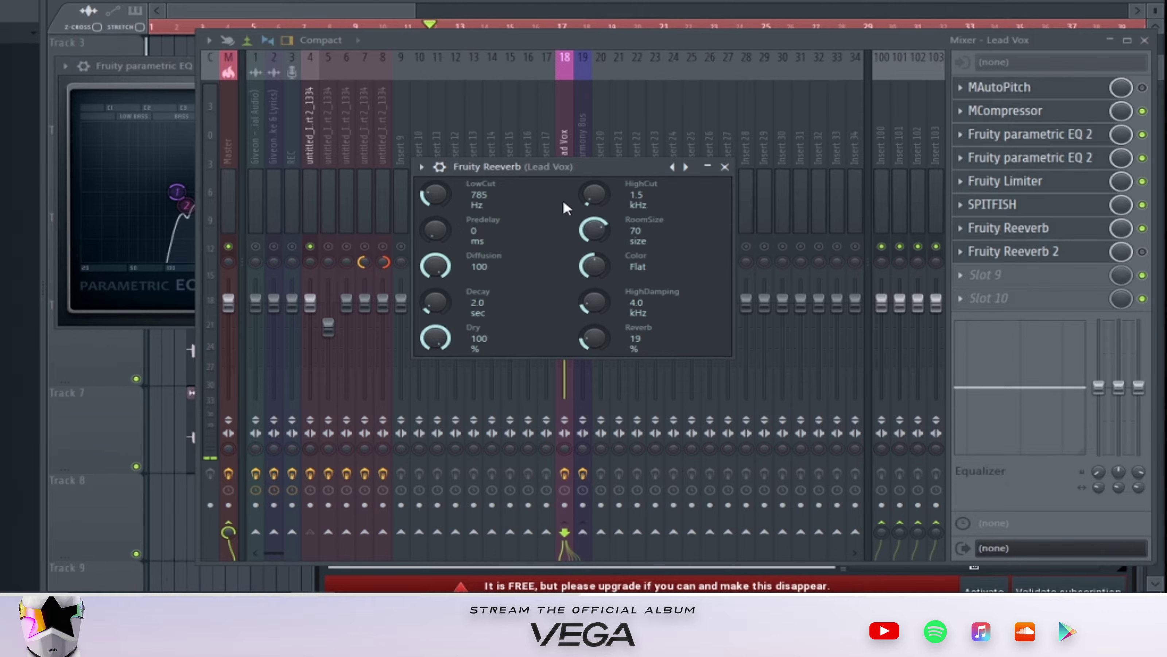
key("space")
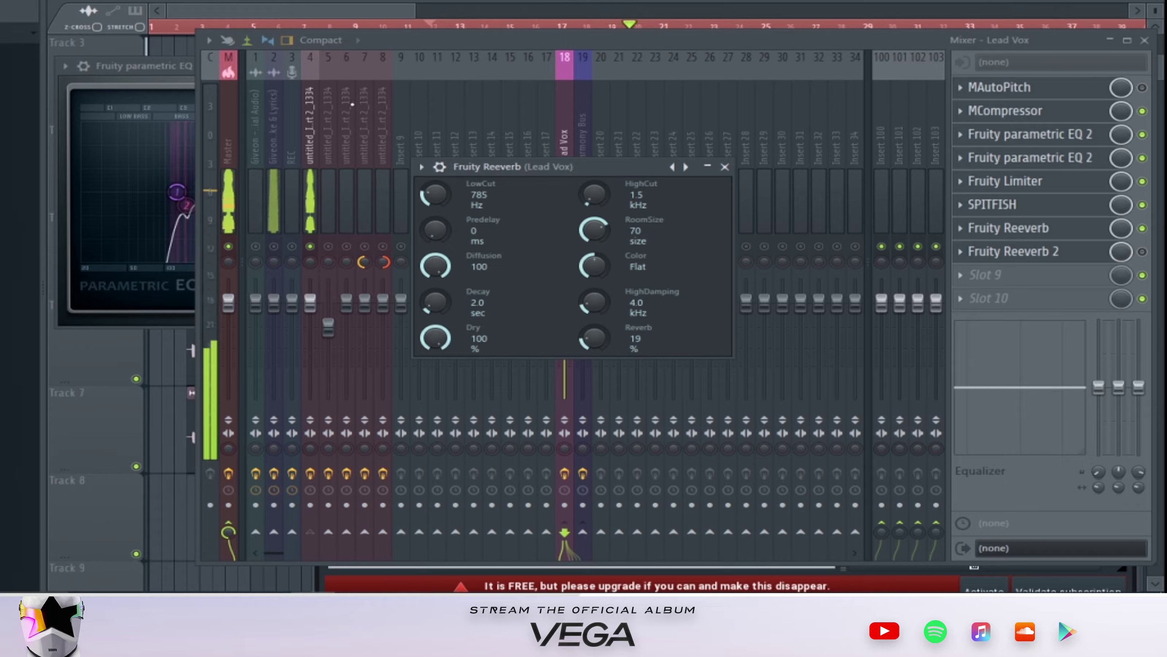
Step: Enable Fruity Reeverb 2 on the Lead Vox bus and open its settings
left_click(1142, 252)
left_click(1104, 257)
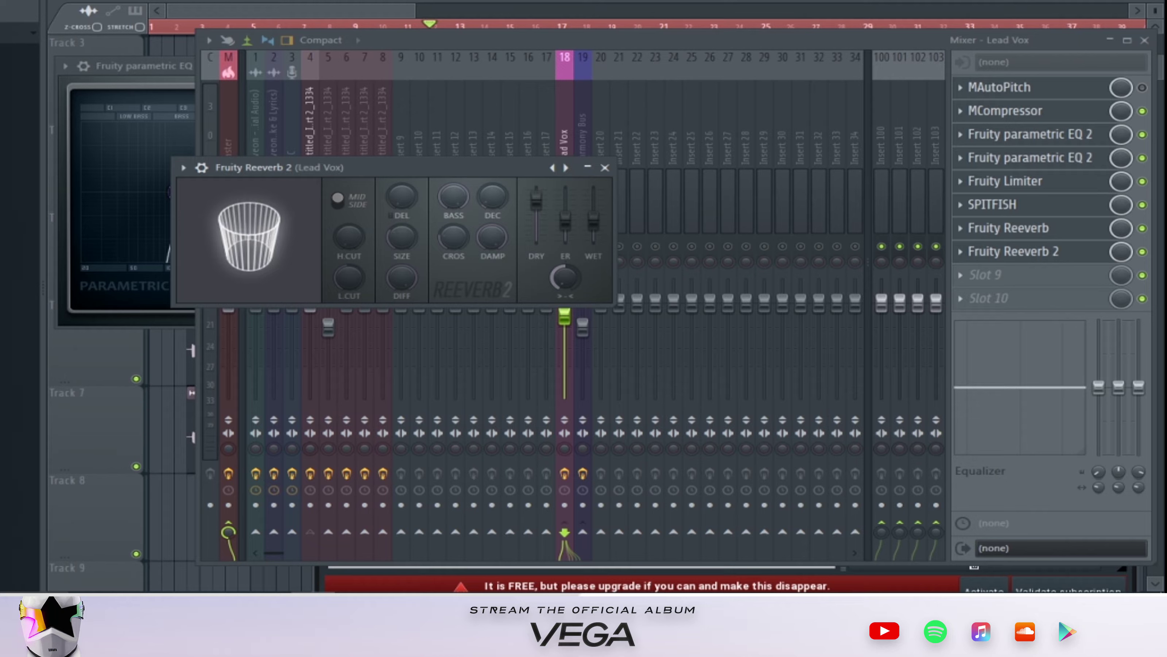
Step: Audition the Lead Vox vocal with the Fruity Reeverb 2 settings open and moved clear of the vocal's mixer track
left_click_drag(483, 171, 716, 137)
key("space")
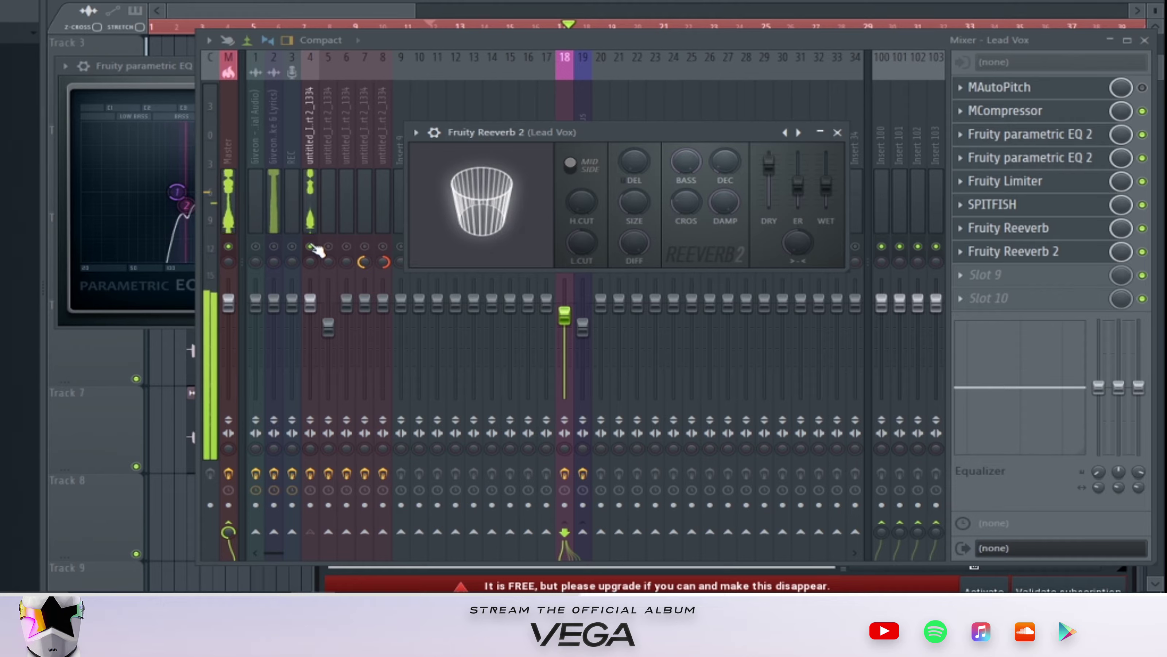
key("space")
Step: Unmute the instrumental on mixer track 2, audition it together with the lead vocal, and mute it again
left_click(274, 246)
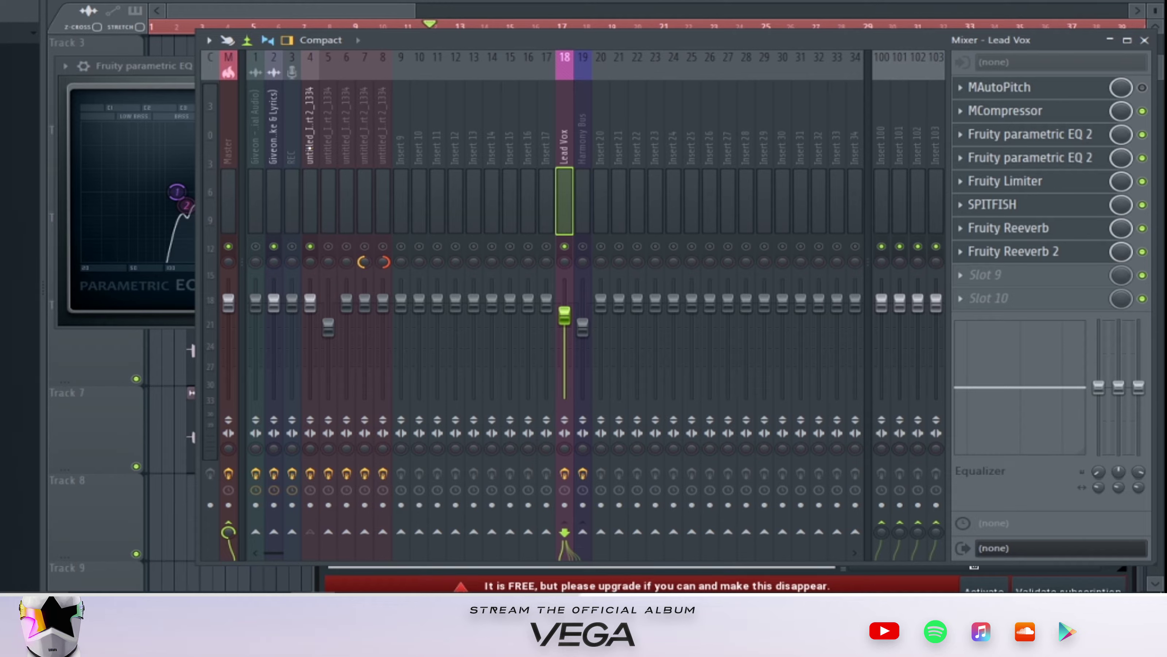
key("space")
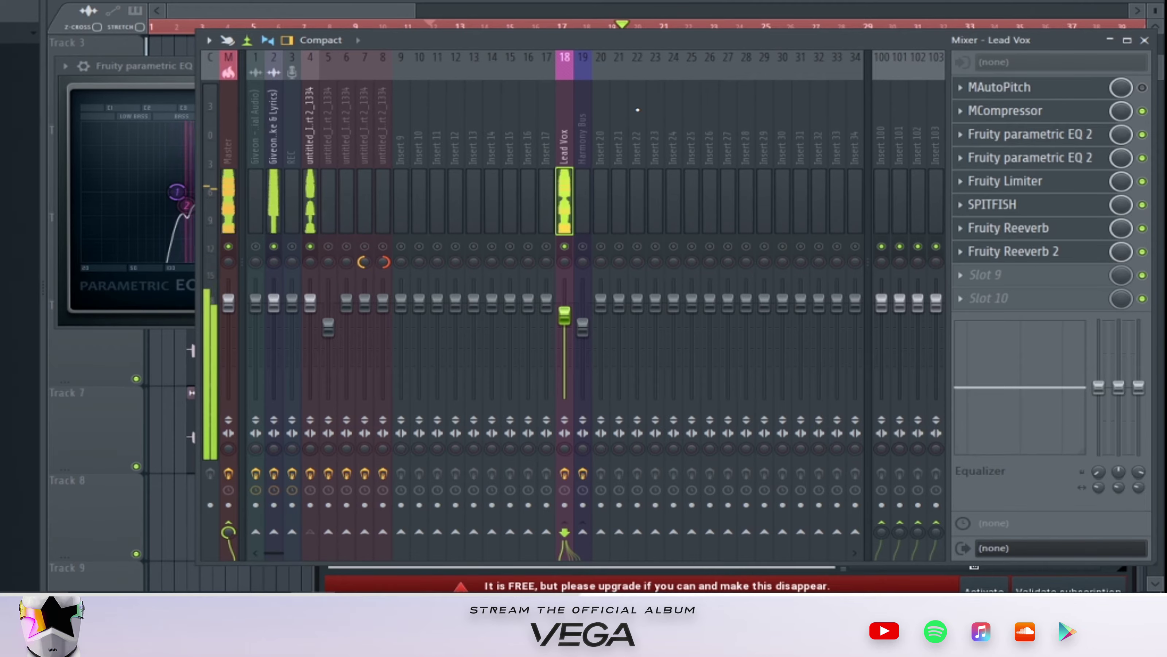
left_click(274, 247)
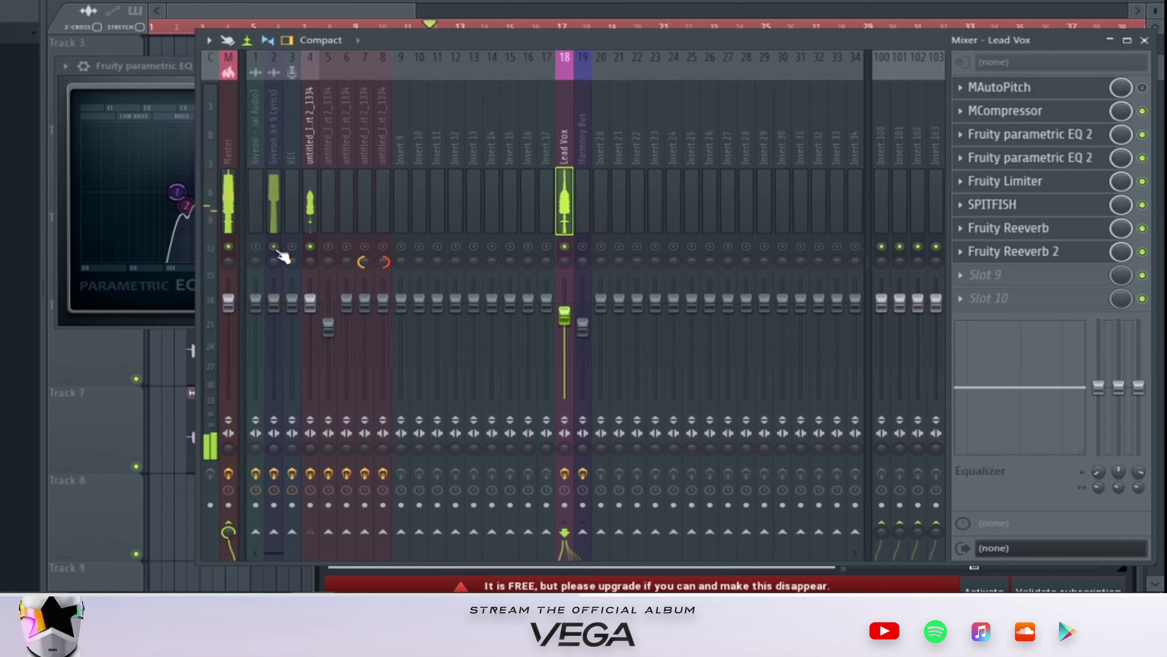
Step: Show the playlist's opening harmony clips on Tracks 4 to 7 and set the playback selection from about bar 2.5 to 4.5
key("F9")
left_click_drag(411, 14, 258, 11)
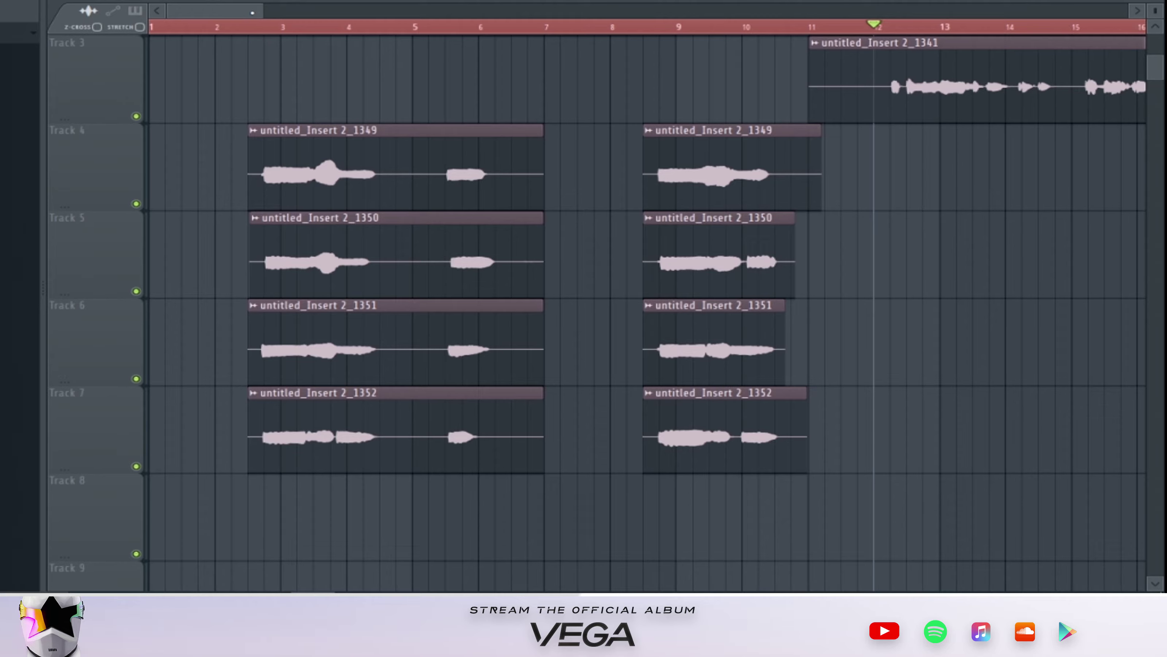
left_click_drag(247, 31, 380, 32)
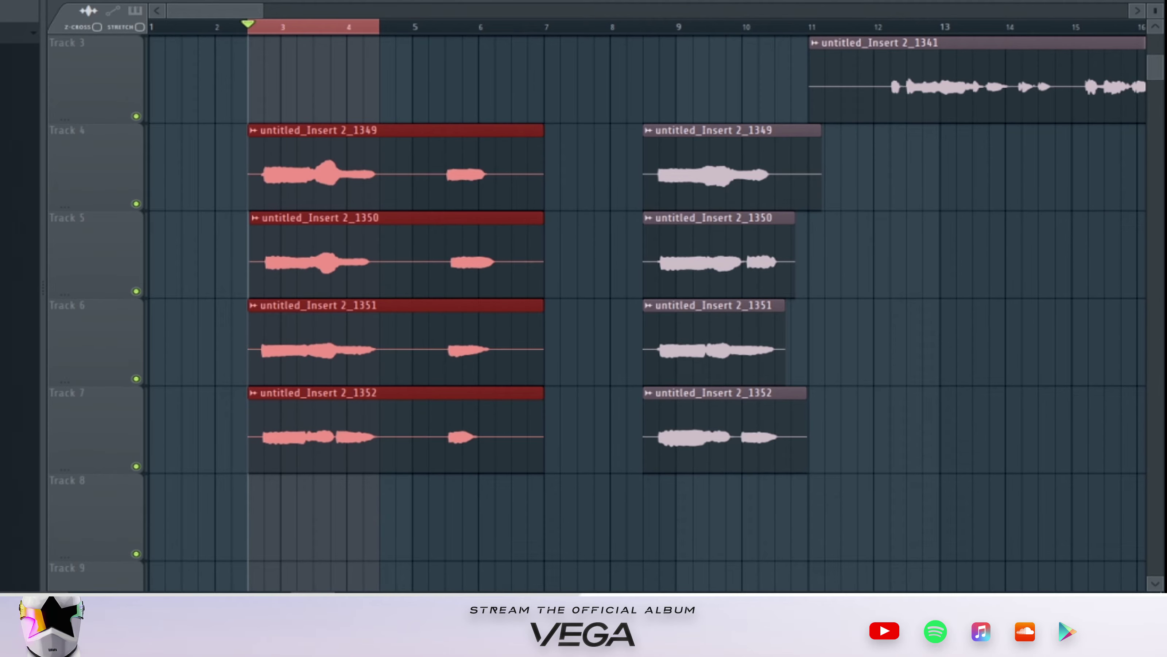
left_click_drag(261, 12, 284, 59)
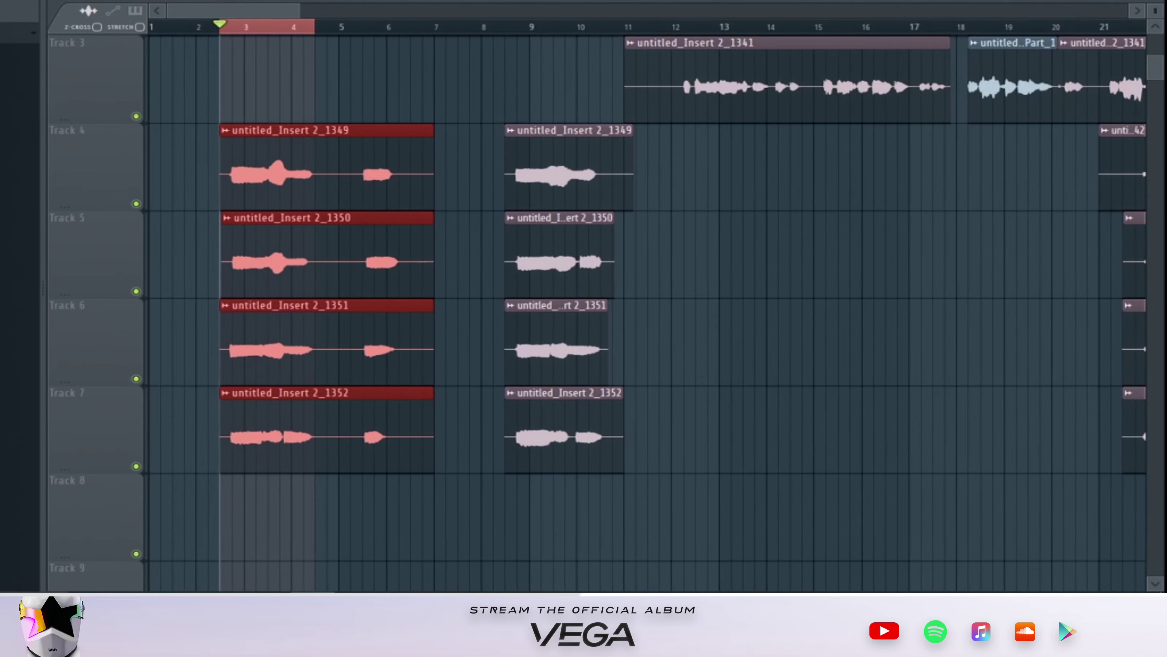
Step: Inspect the effects and bus routing of the four harmony vocals on mixer tracks 5 to 8
key("F9")
left_click(329, 138)
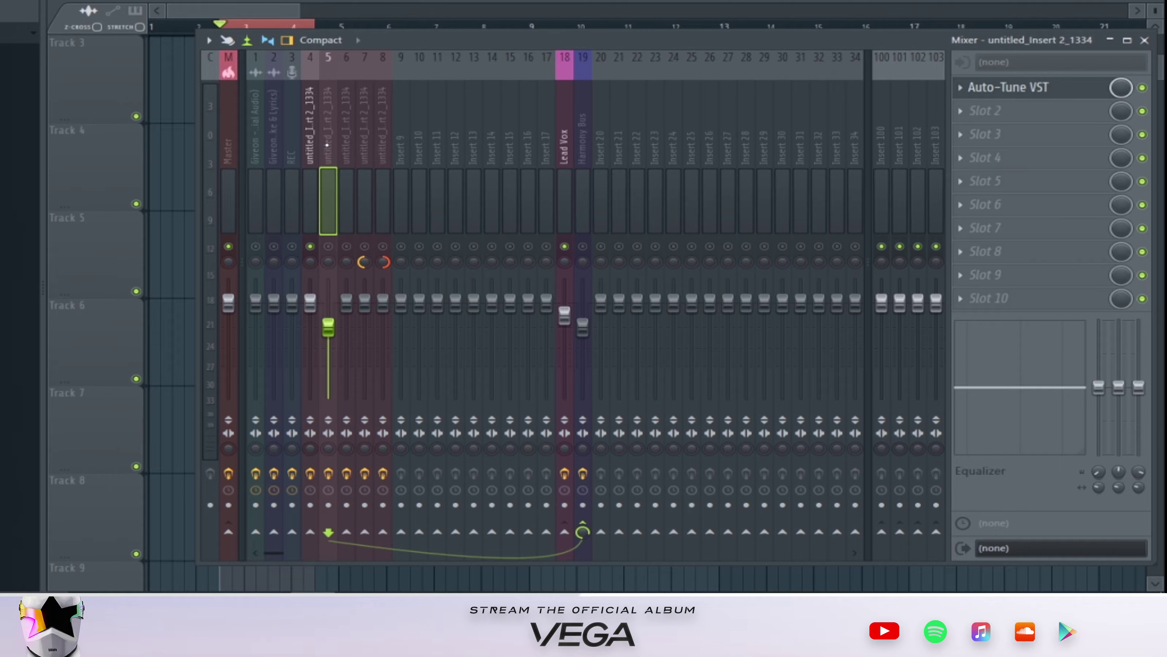
left_click(347, 148)
left_click(365, 150)
left_click(384, 152)
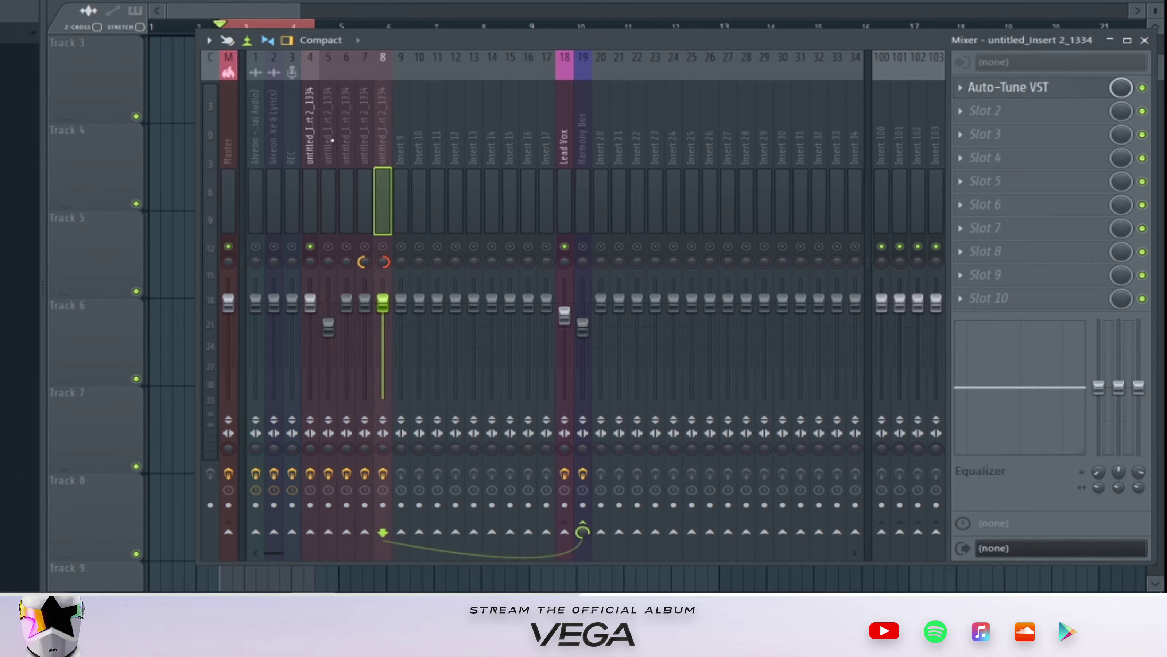
left_click(328, 138)
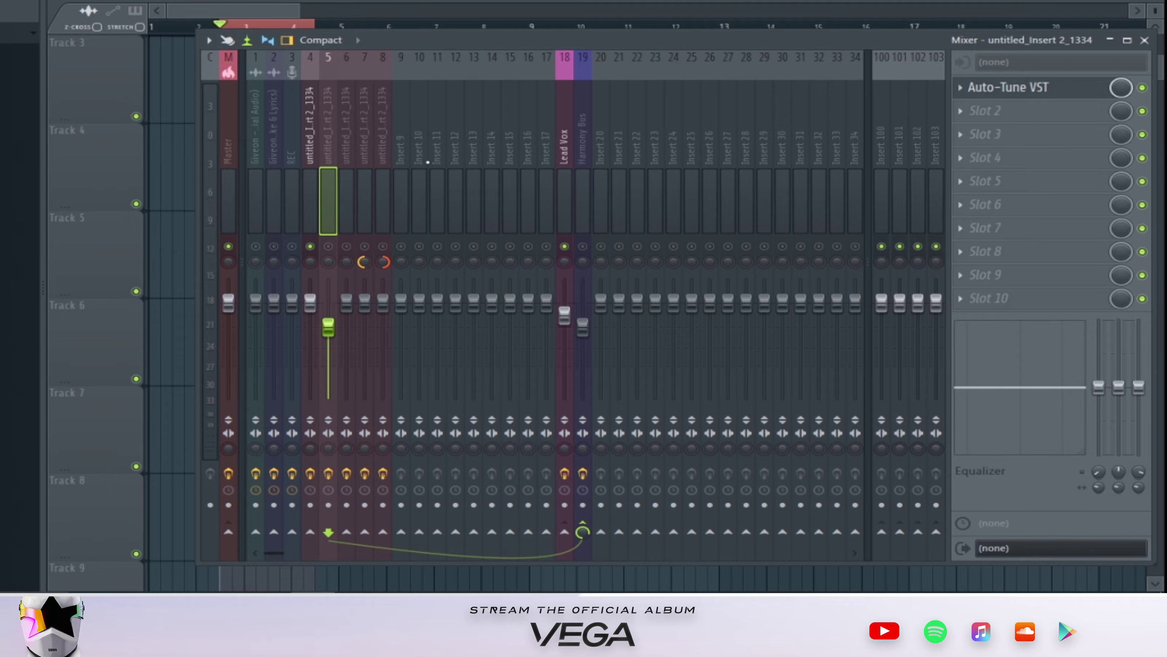
Step: Examine the Harmony Bus effect chain and open its Fruity Flangus settings
left_click(586, 147)
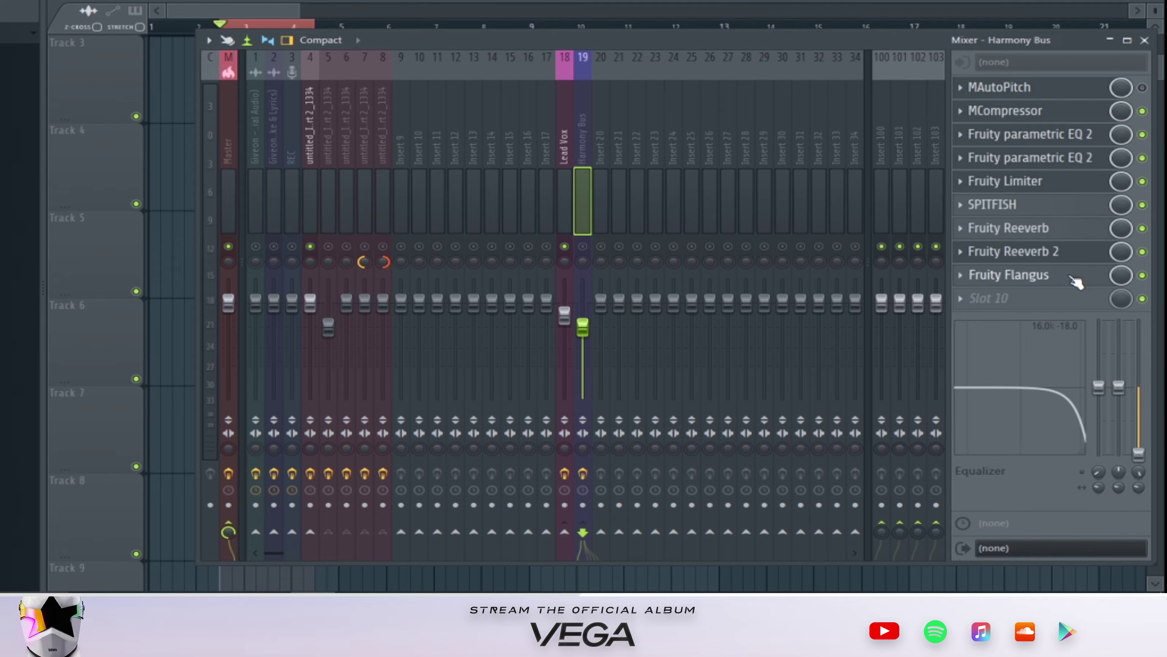
left_click(1076, 281)
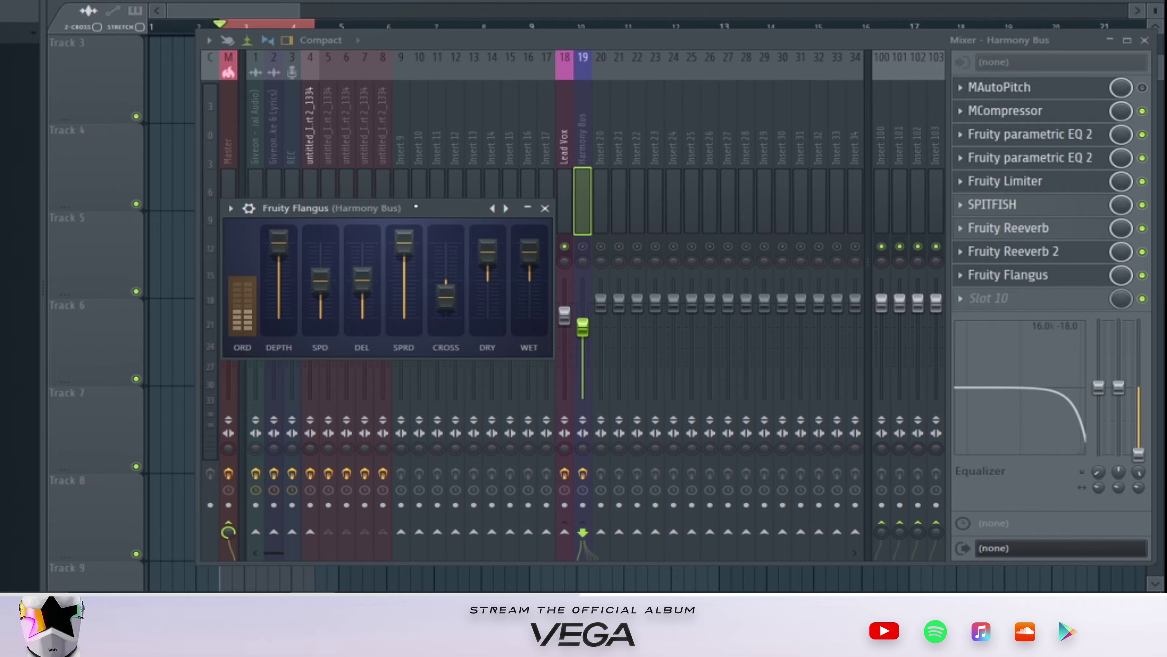
left_click_drag(416, 207, 645, 232)
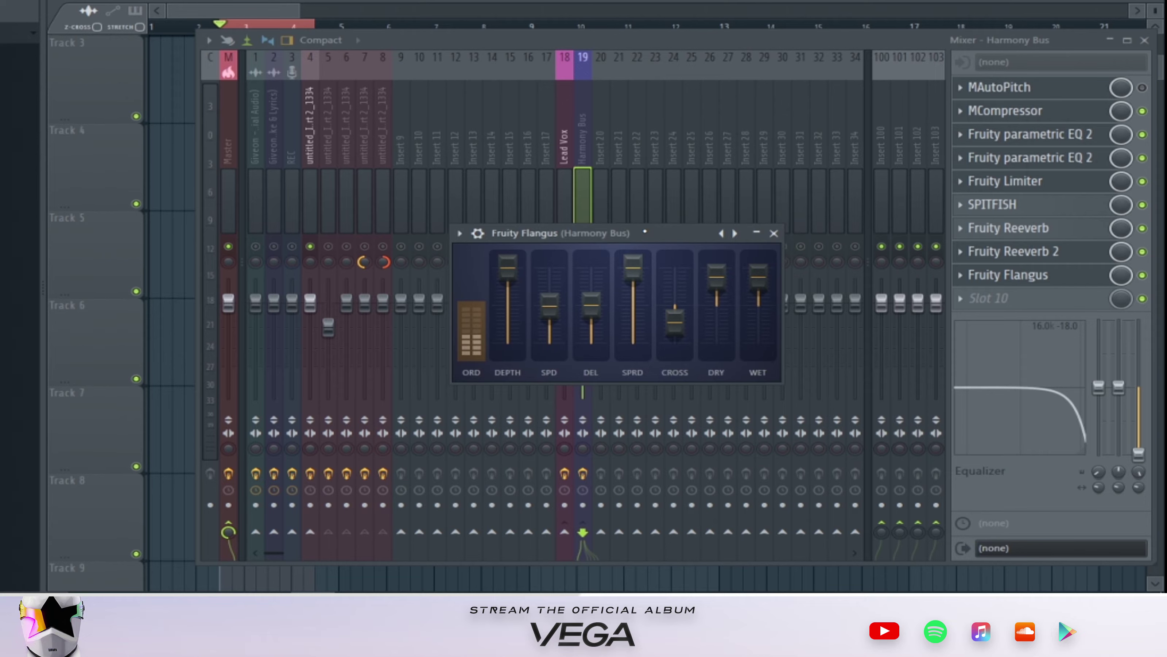
Step: Solo the harmony vocal on mixer track 5 and play it through the Harmony Bus
left_click(317, 138)
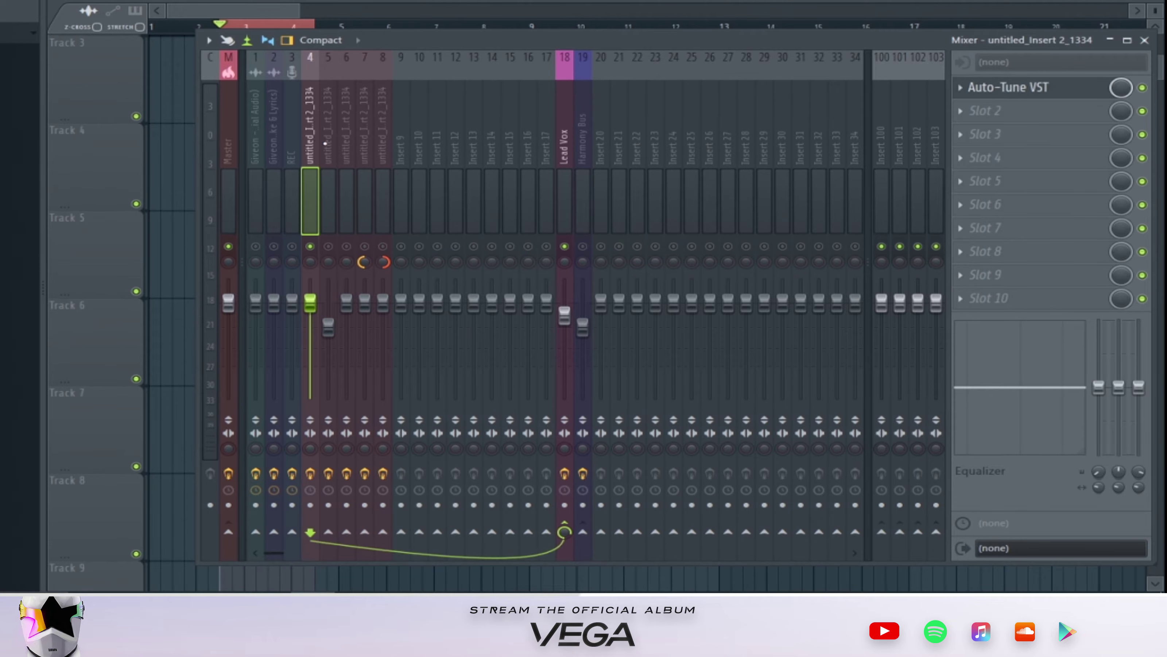
left_click(328, 193)
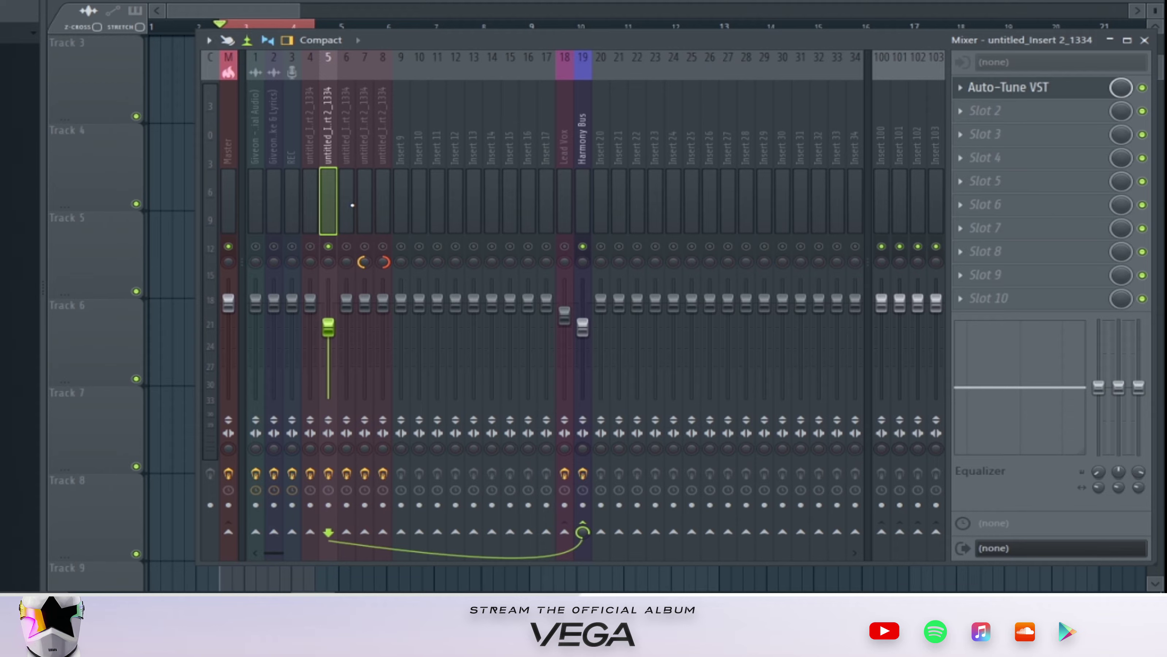
key("space")
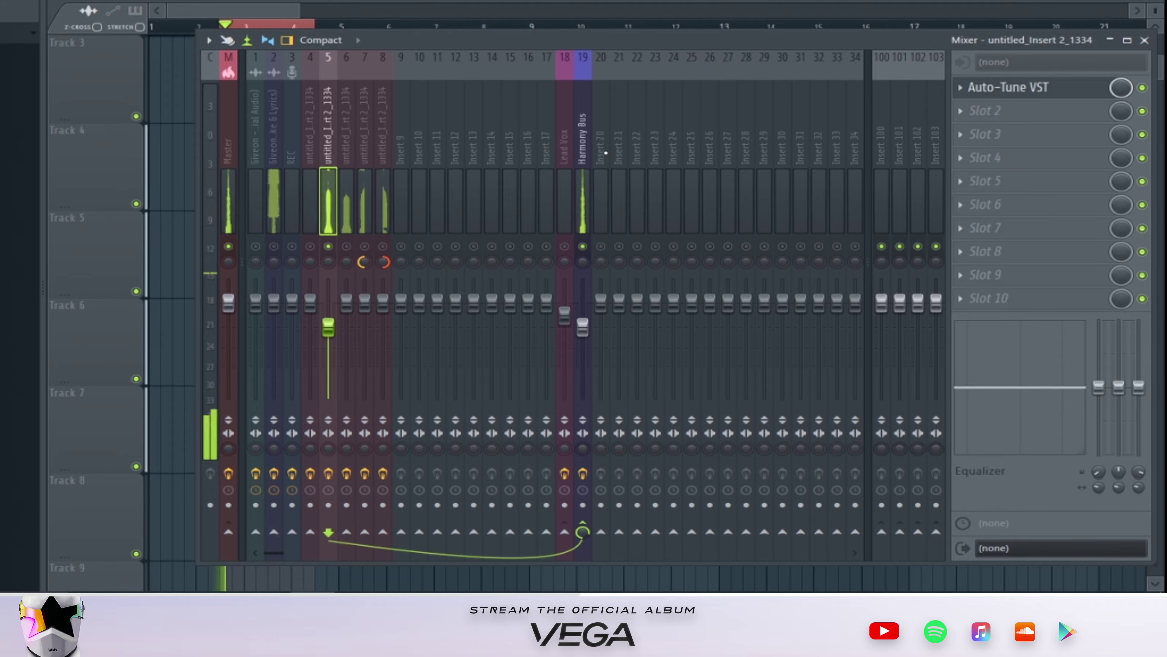
Step: Set the playlist playback selection to about bars 25 to 28.5 and continue auditioning the soloed harmony in the mixer
key("F9")
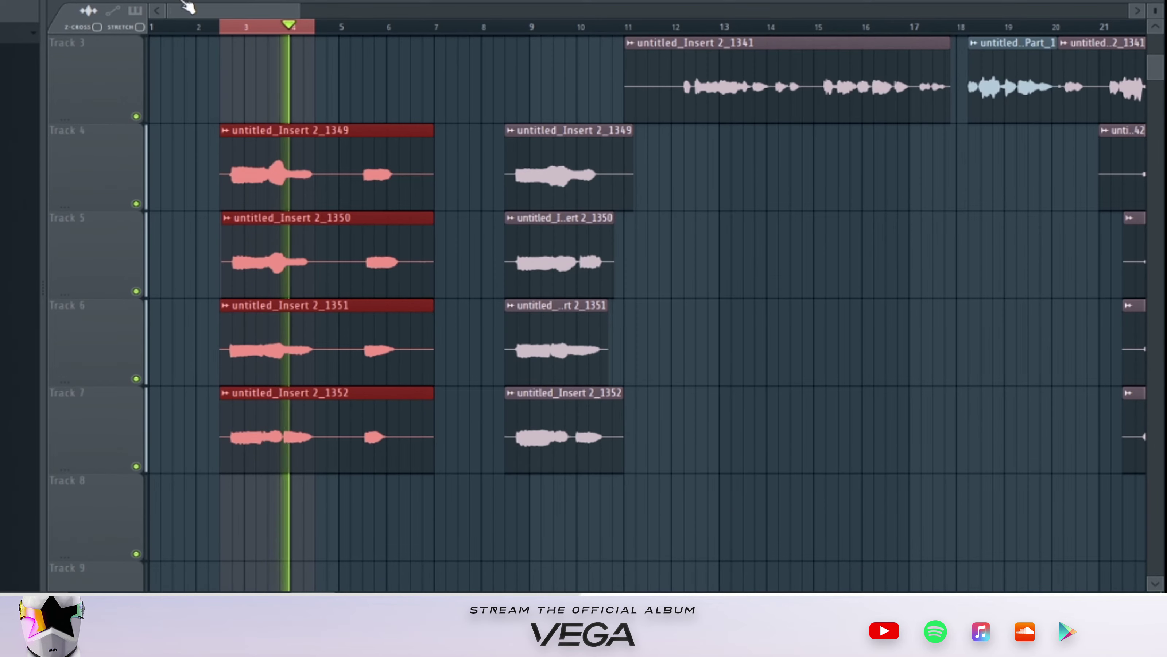
left_click_drag(292, 10, 540, 29)
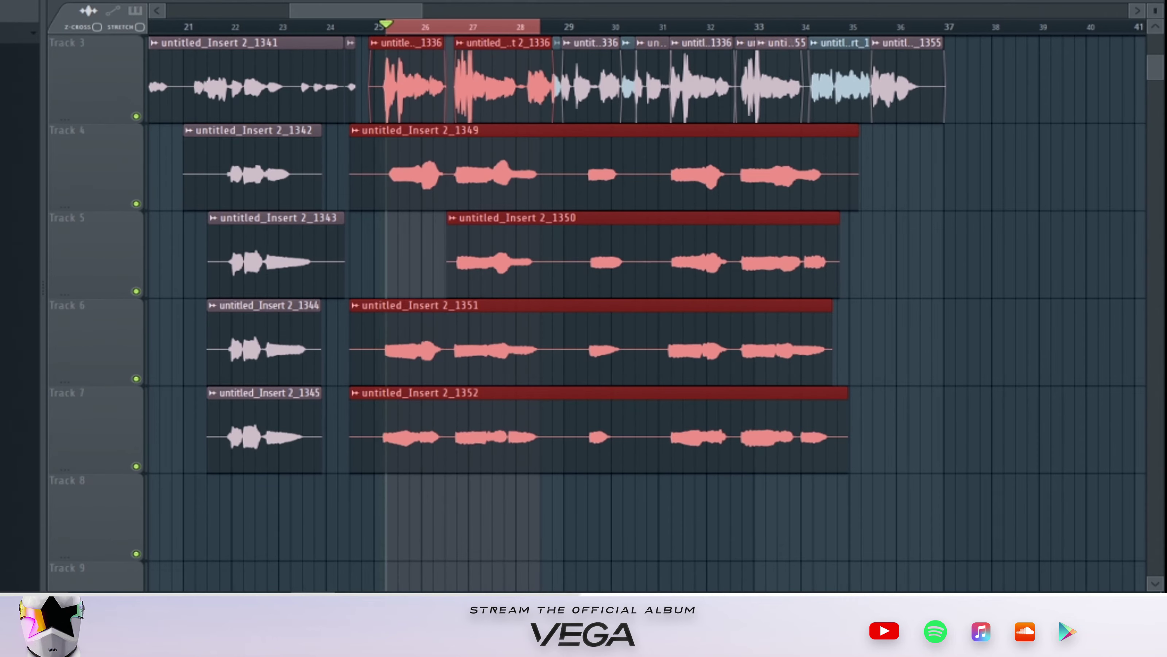
key("F9")
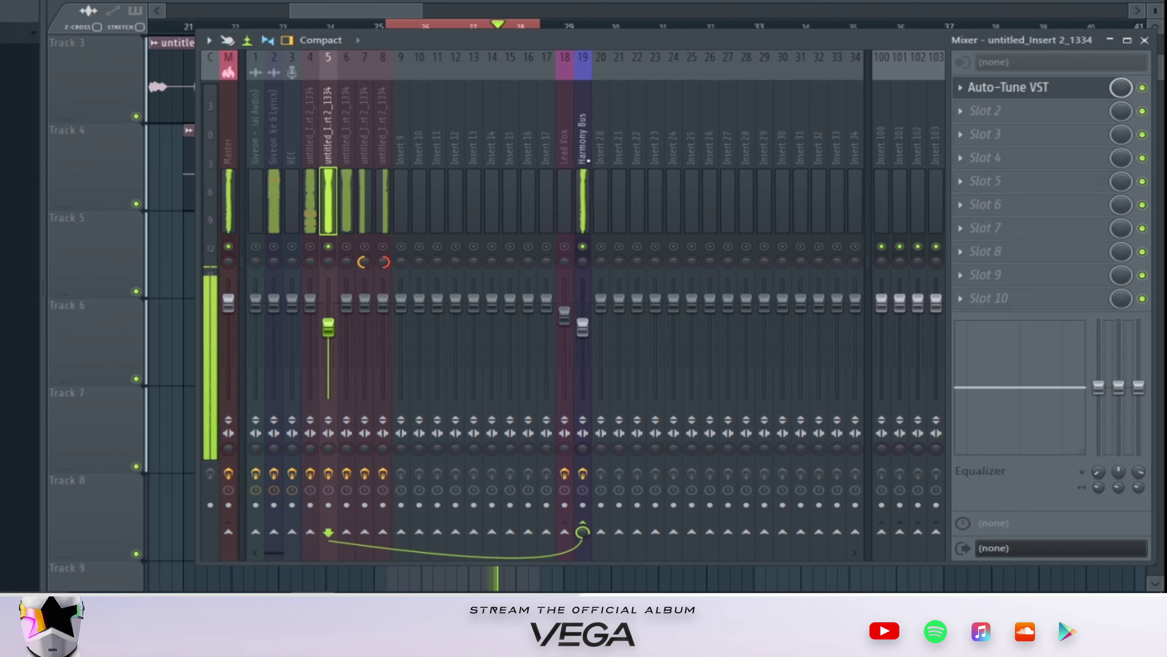
Step: Solo the harmony vocal on mixer track 6 and audition it while viewing the playlist clips
left_click(351, 258)
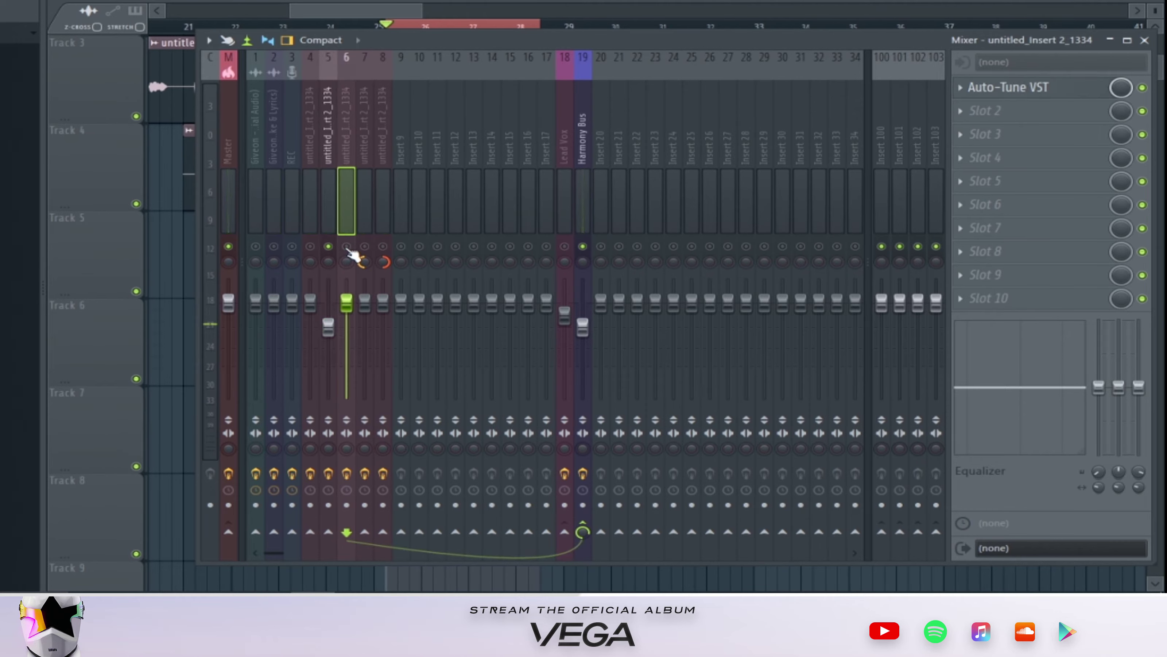
key("space")
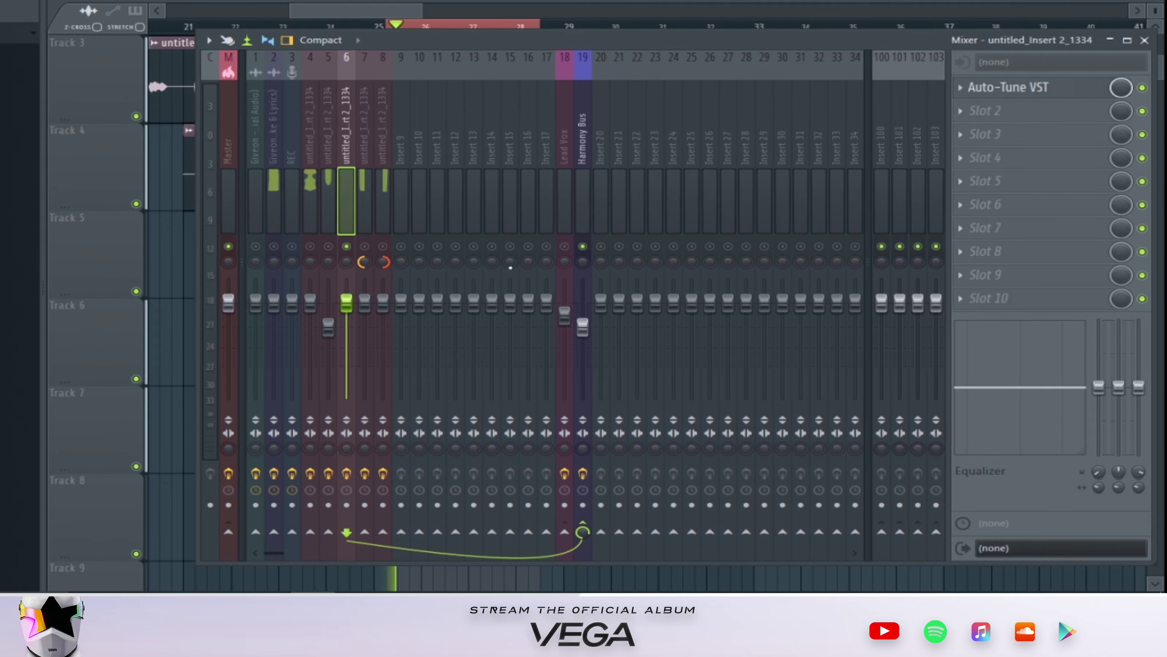
key("F9")
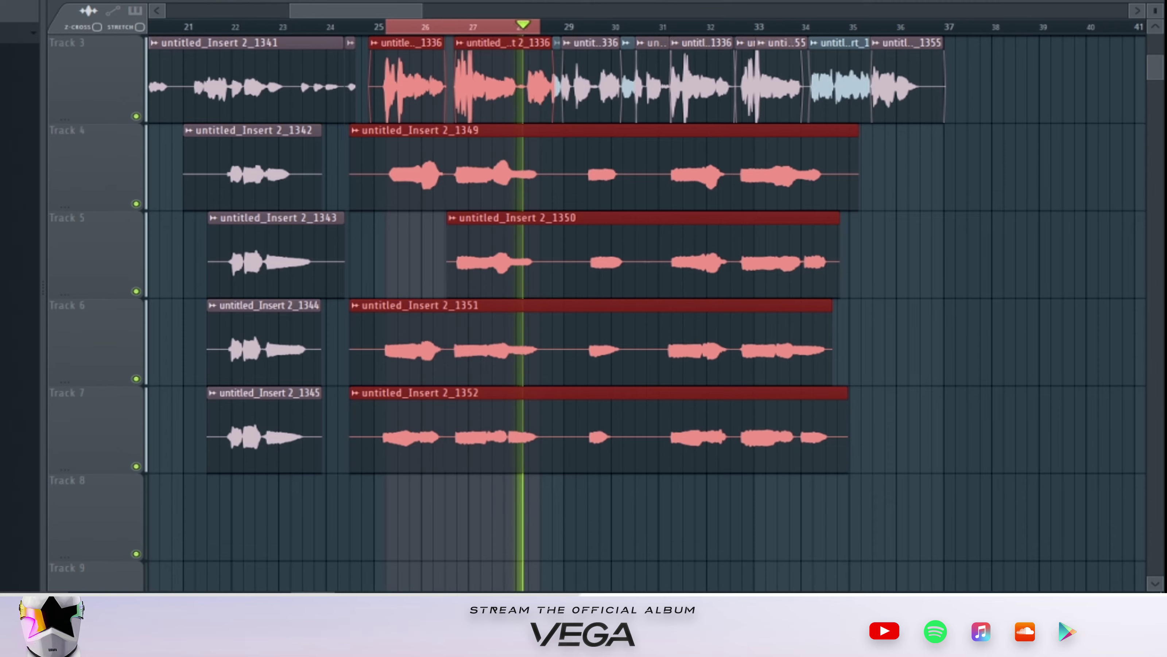
Step: Solo the harmony vocal on mixer track 7 and audition it in the mixer
key("F9")
left_click(368, 152)
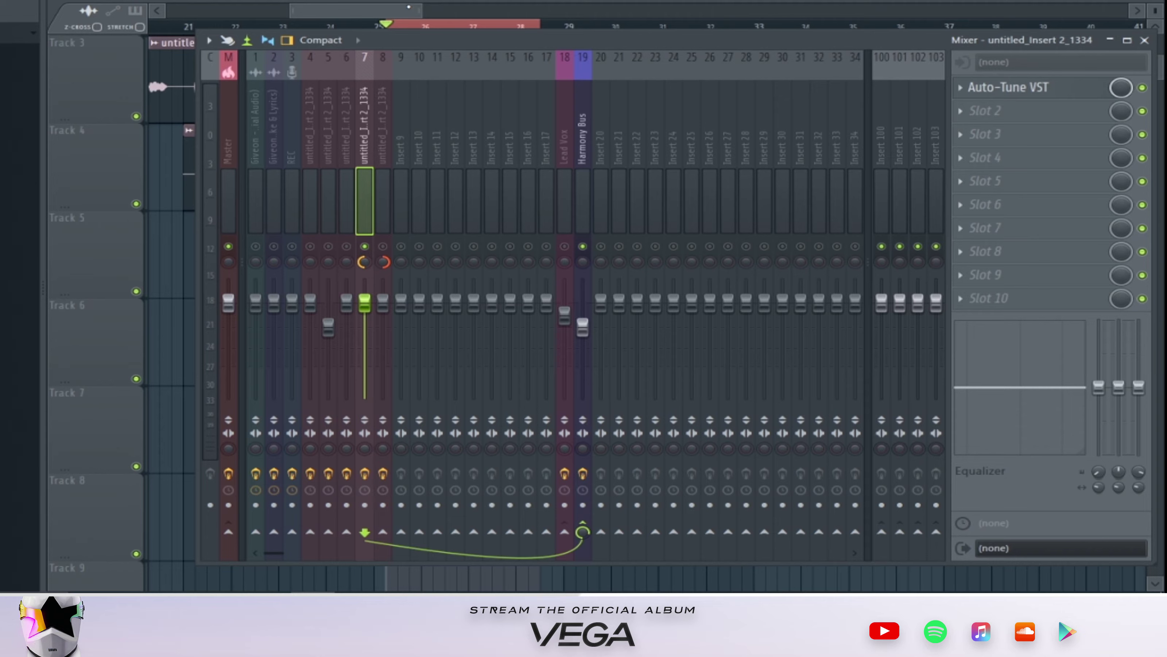
key("space")
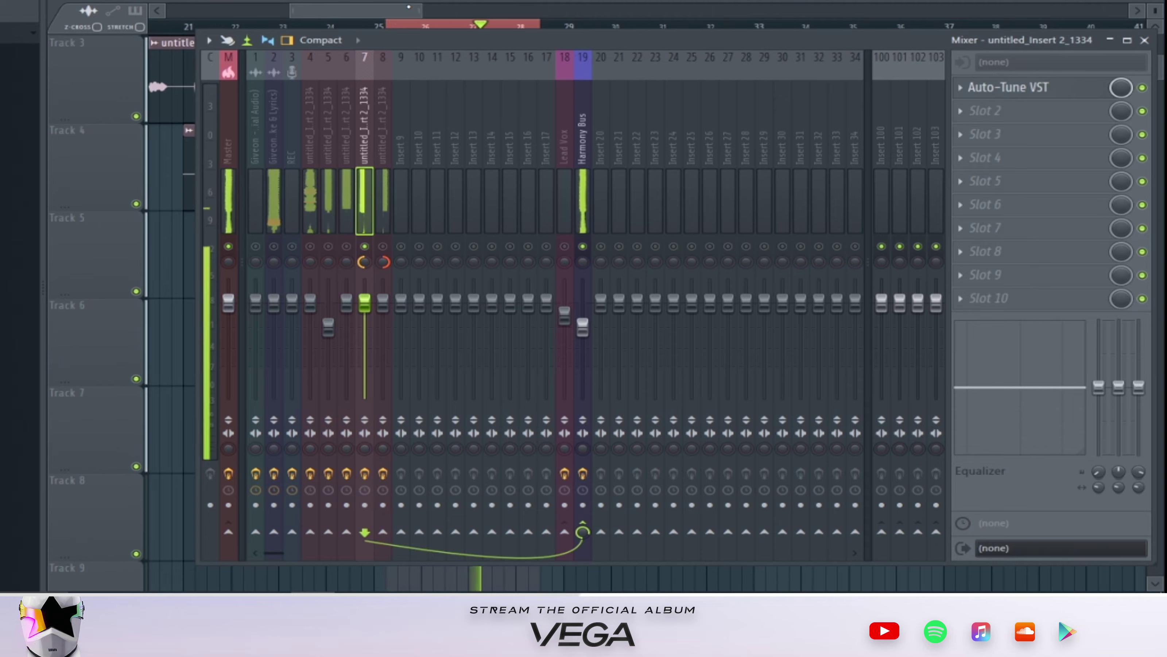
Step: Solo the harmony on mixer track 8, then add track 7 and audition both through the Harmony Bus
right_click(383, 247)
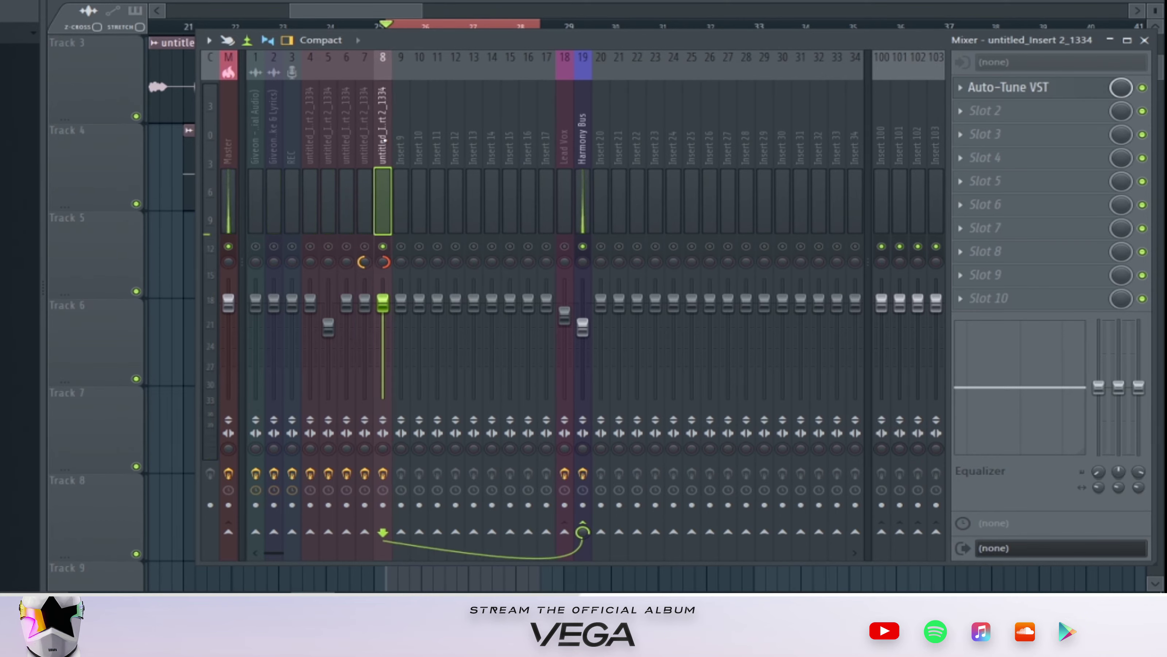
left_click_drag(382, 264, 381, 264)
left_click(582, 138)
key("space")
key("space")
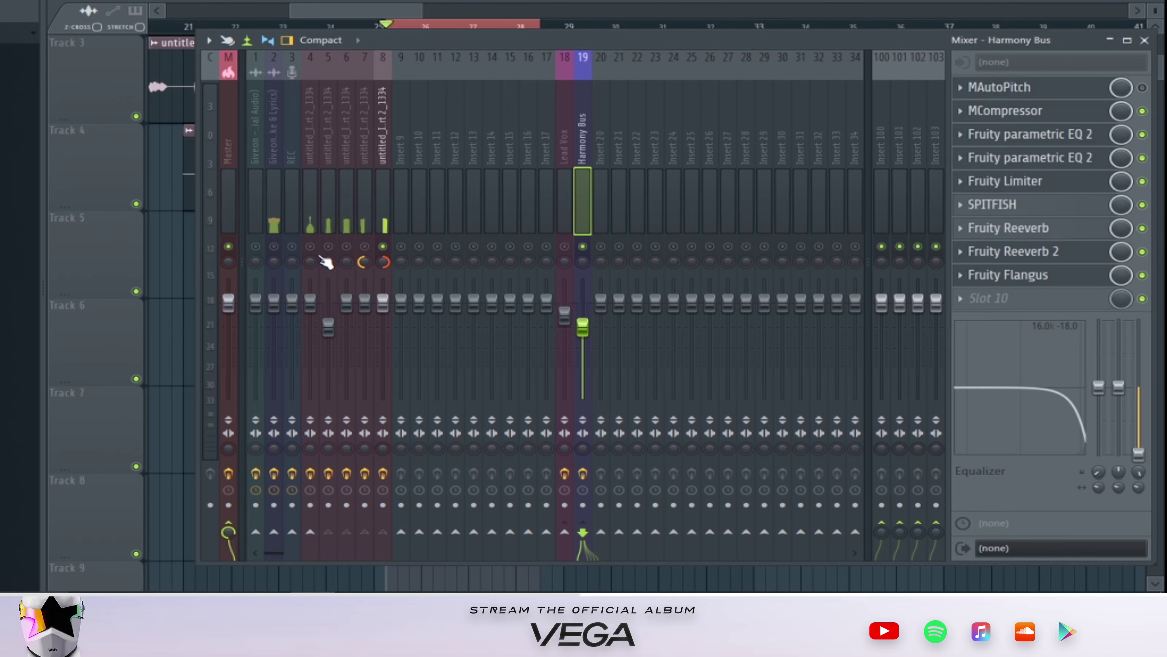
key("space")
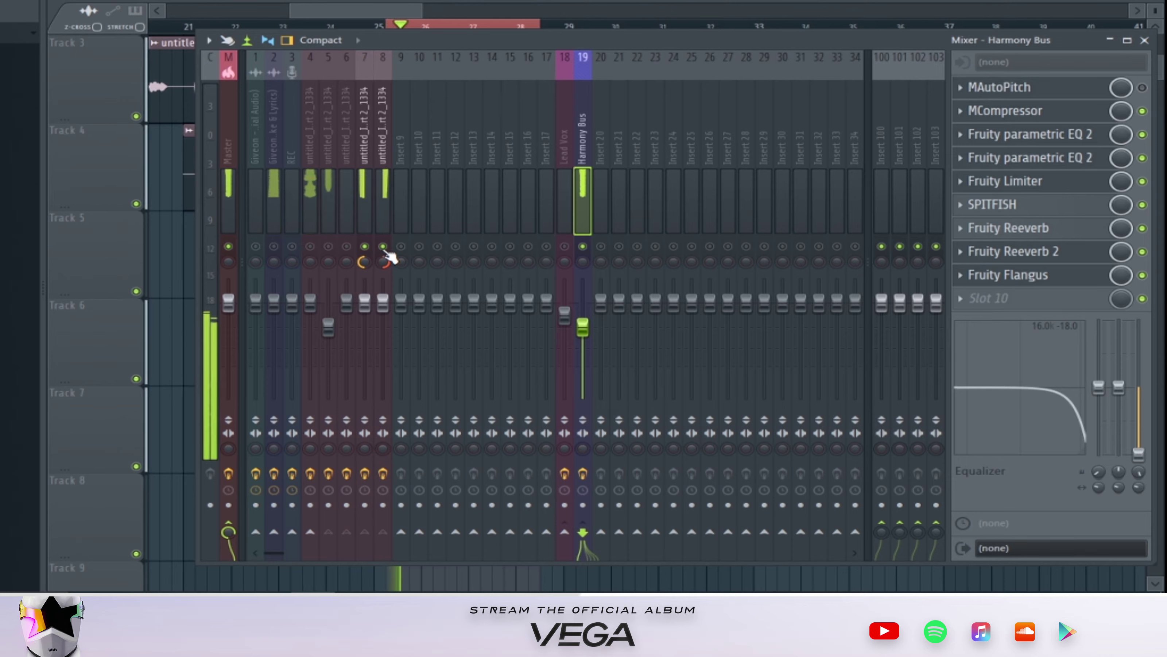
Step: Isolate the harmony on mixer track 8 again and deselect the playlist clips while it plays
left_click(383, 148)
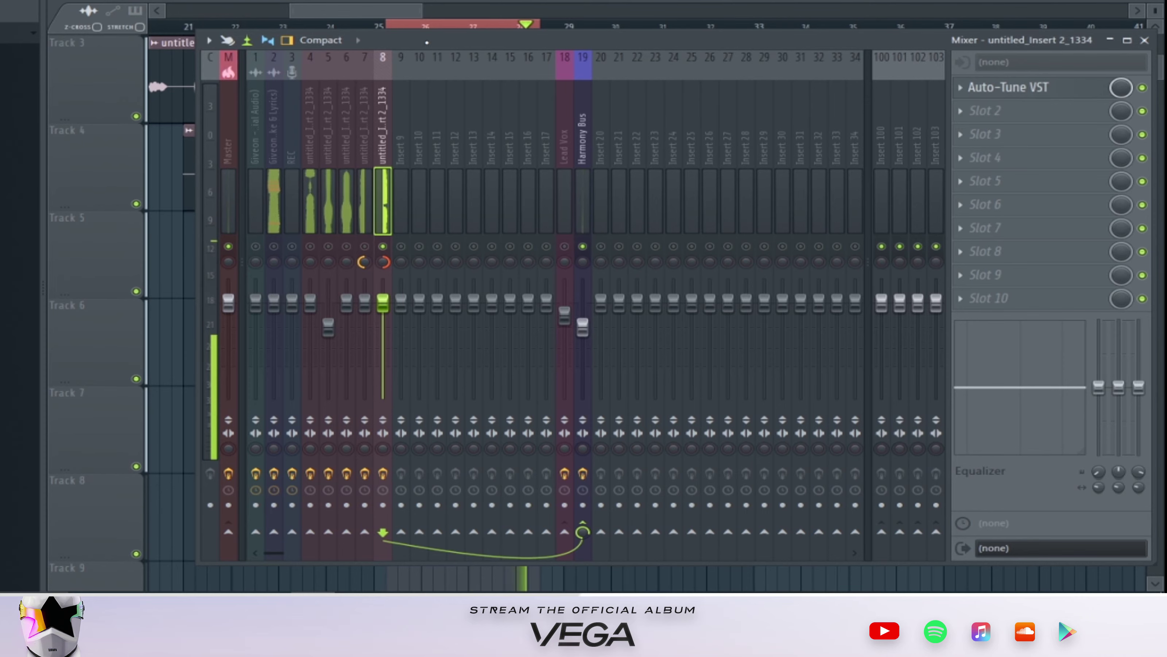
key("F9")
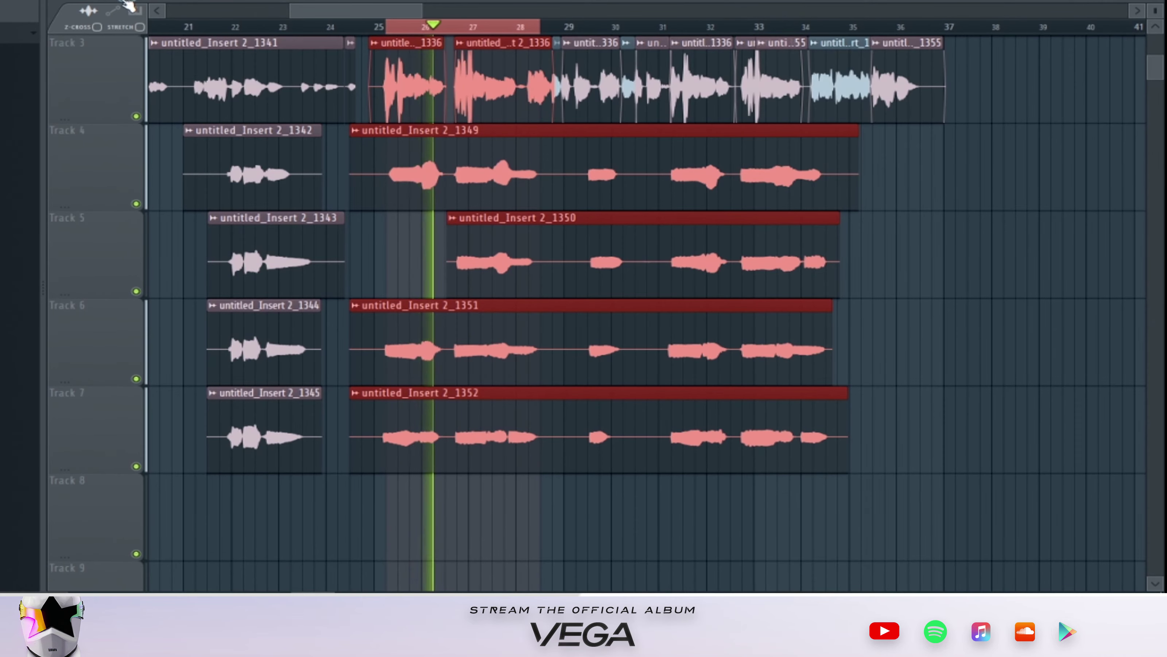
left_click(887, 322)
right_click(918, 322)
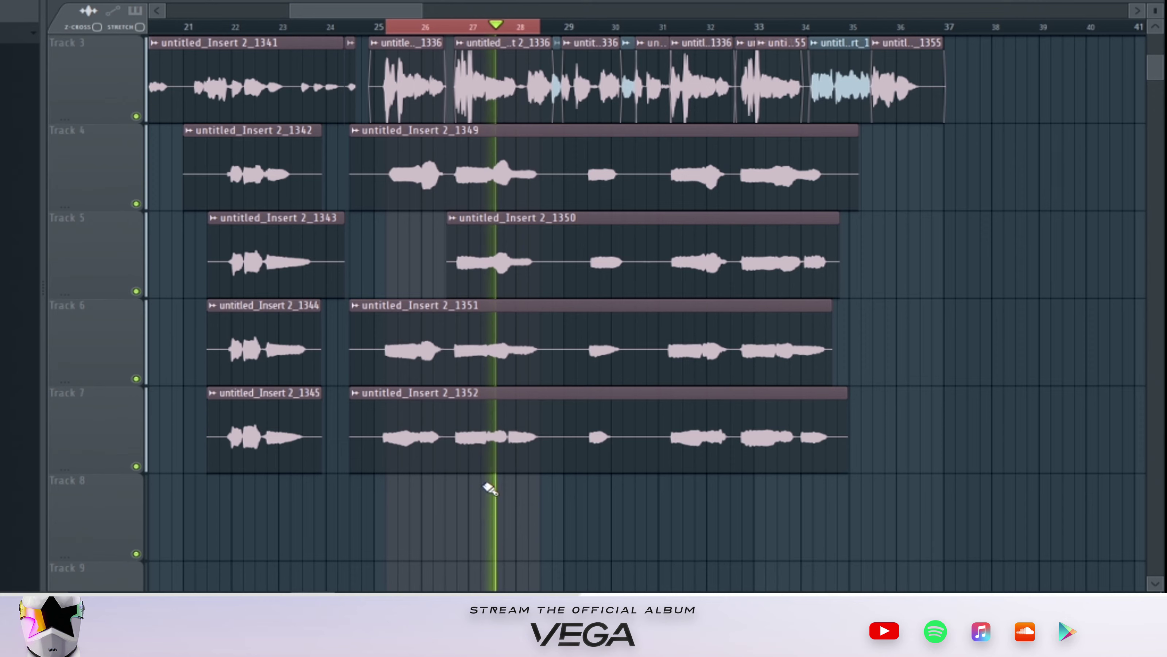
Step: Check the settings of the untitled_Insert 2_1352 clip on Track 7, close them, and stop playback in the mixer
double_click(568, 396)
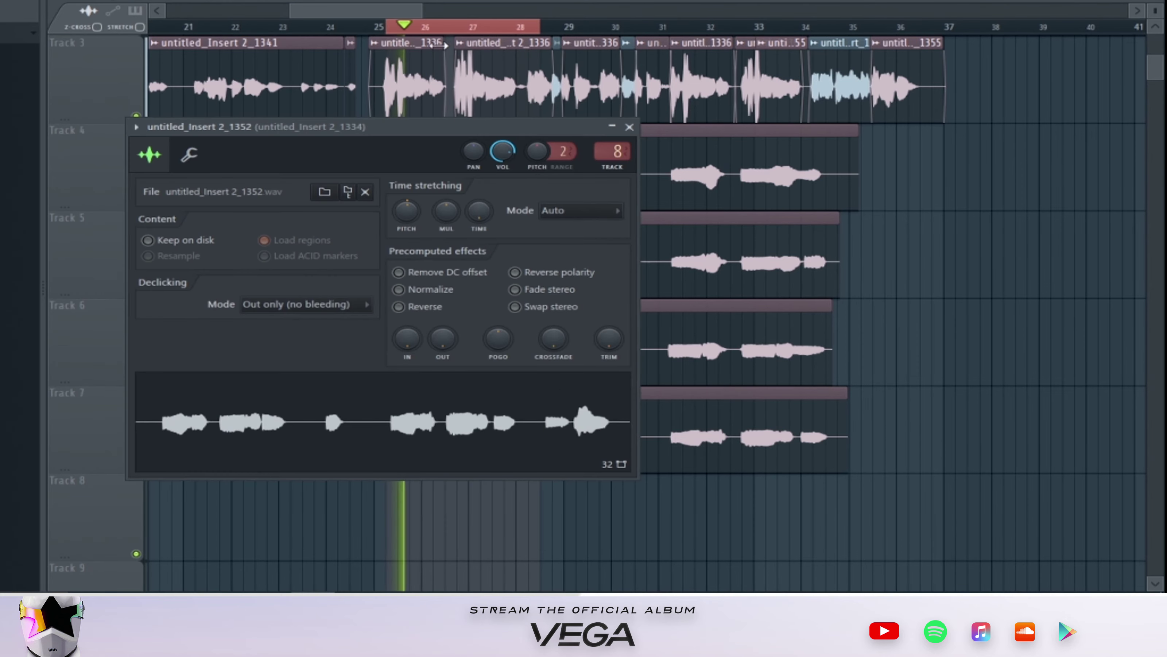
key("Escape")
key("F9")
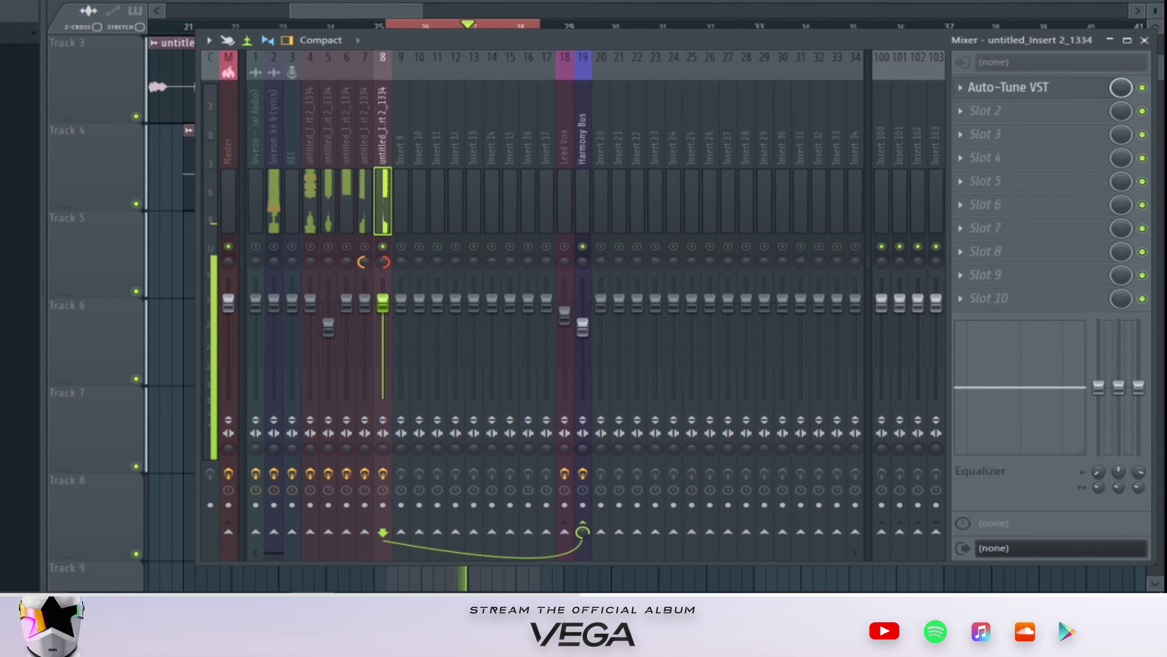
key("space")
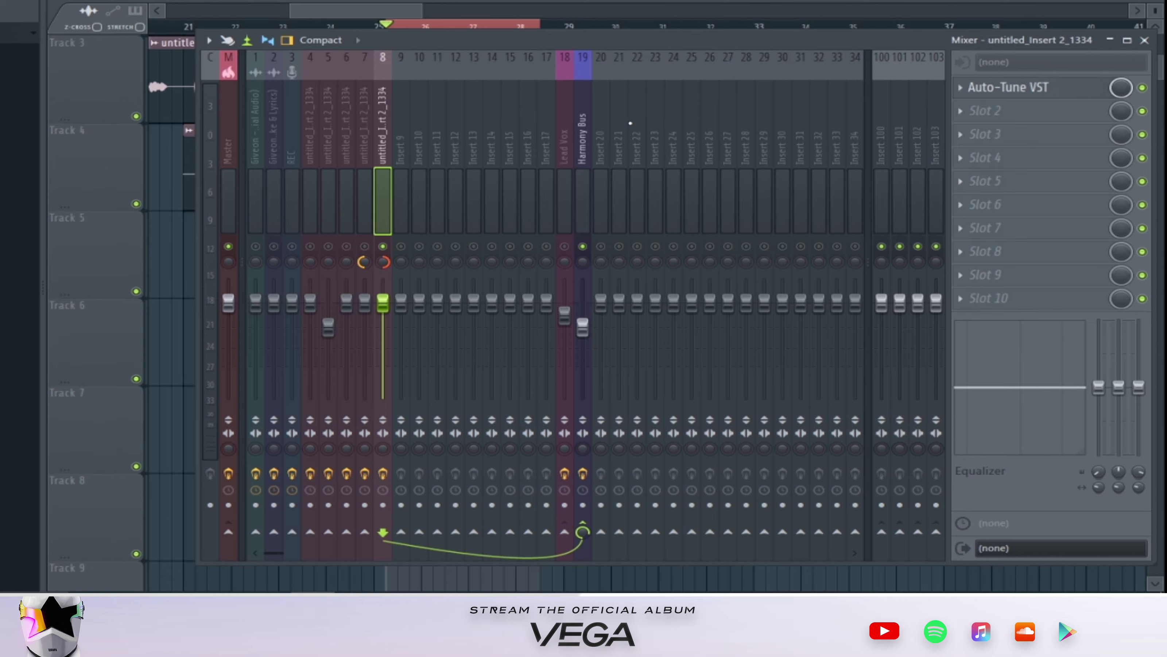
Step: Select the Harmony Bus and clear the solo so that every mixer track is unmuted
left_click(584, 138)
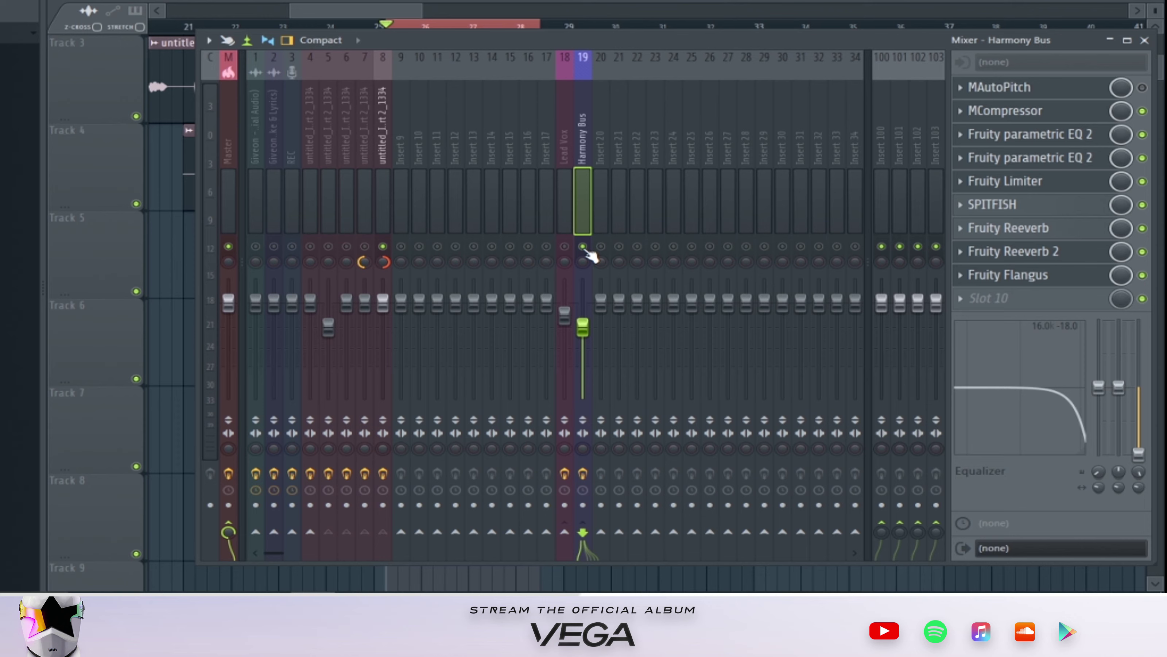
left_click(584, 248, "ctrl")
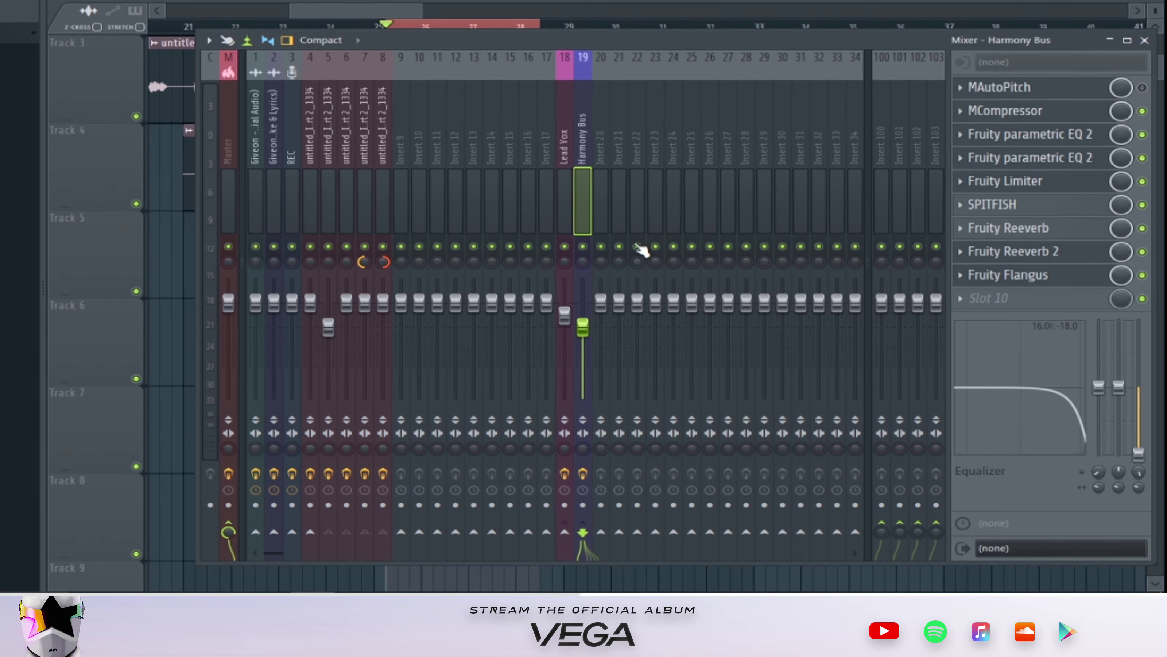
Step: Mute mixer track 1, then enable Fruity Convolver and Fruity soft clipper on the Master track and view the Convolver settings
left_click(255, 247)
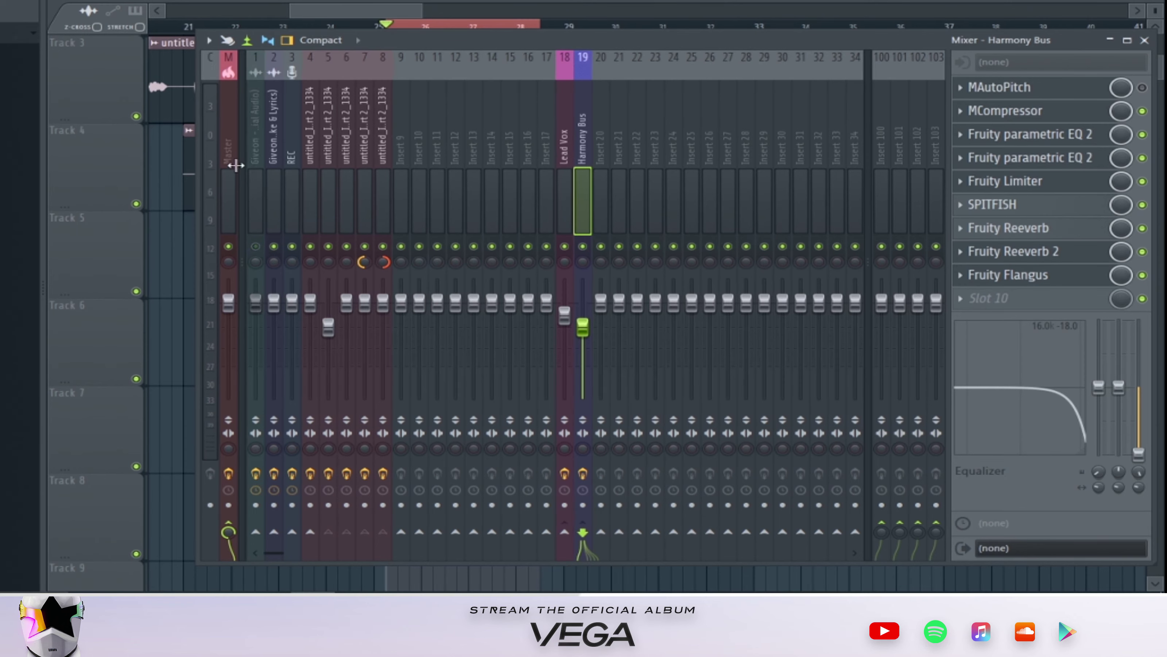
left_click(230, 163)
left_click(1142, 88)
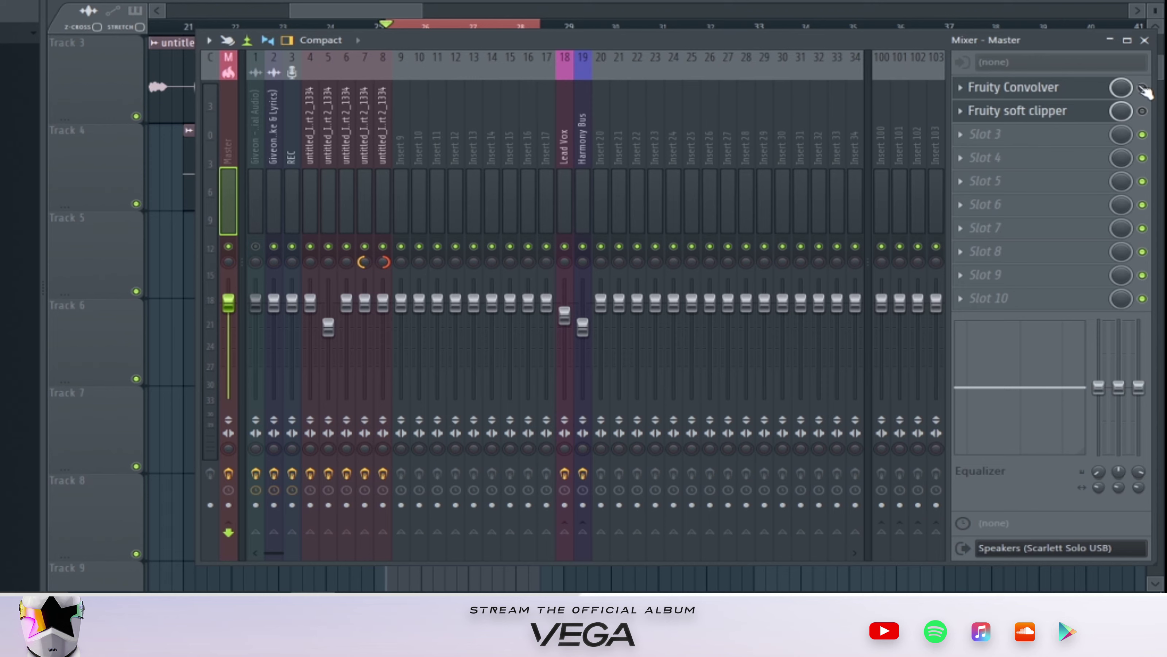
left_click(1054, 96)
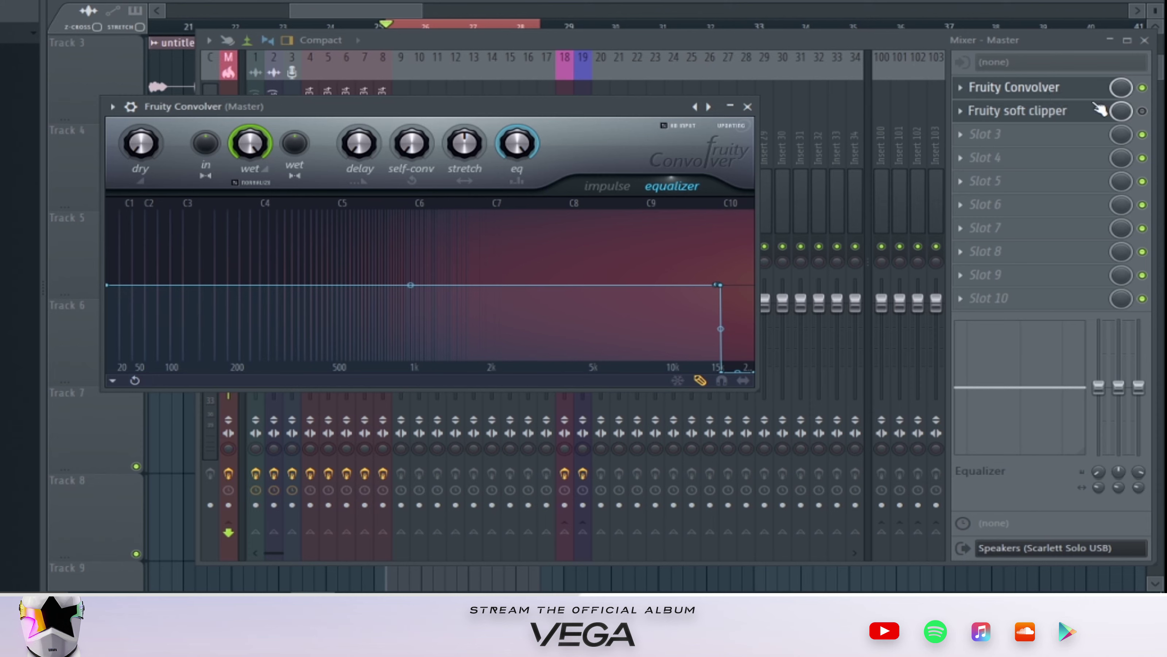
left_click(1143, 111)
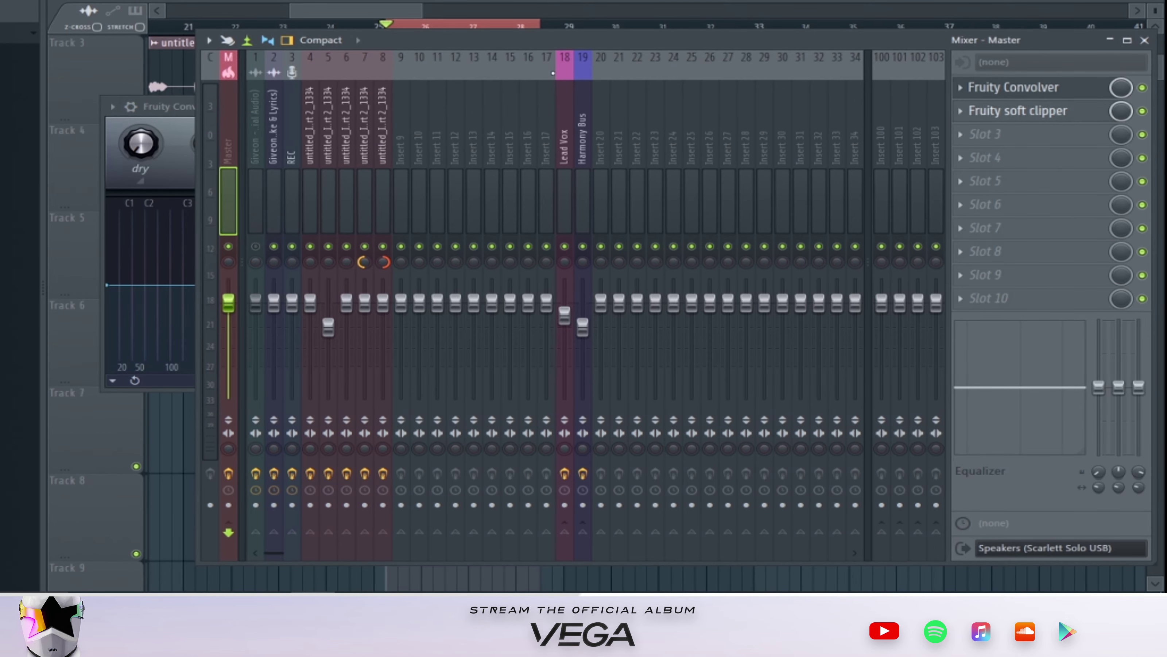
Step: Mute mixer tracks 2 and 4 and audition the harmony vocals through the Harmony Bus
left_click(411, 12)
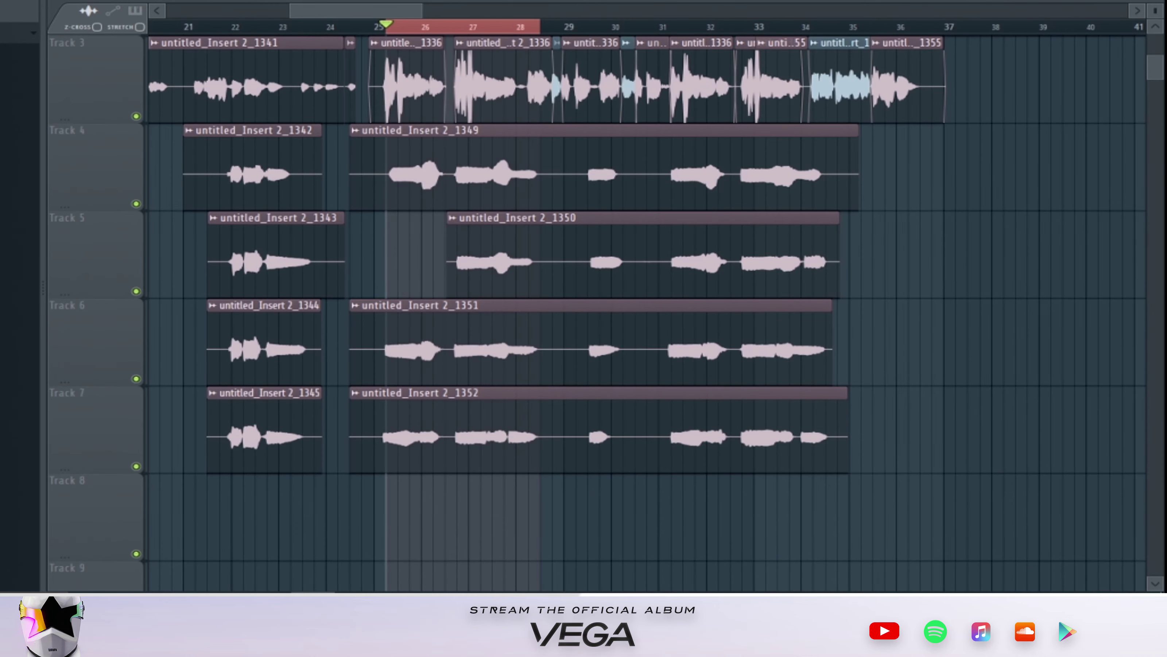
key("F9")
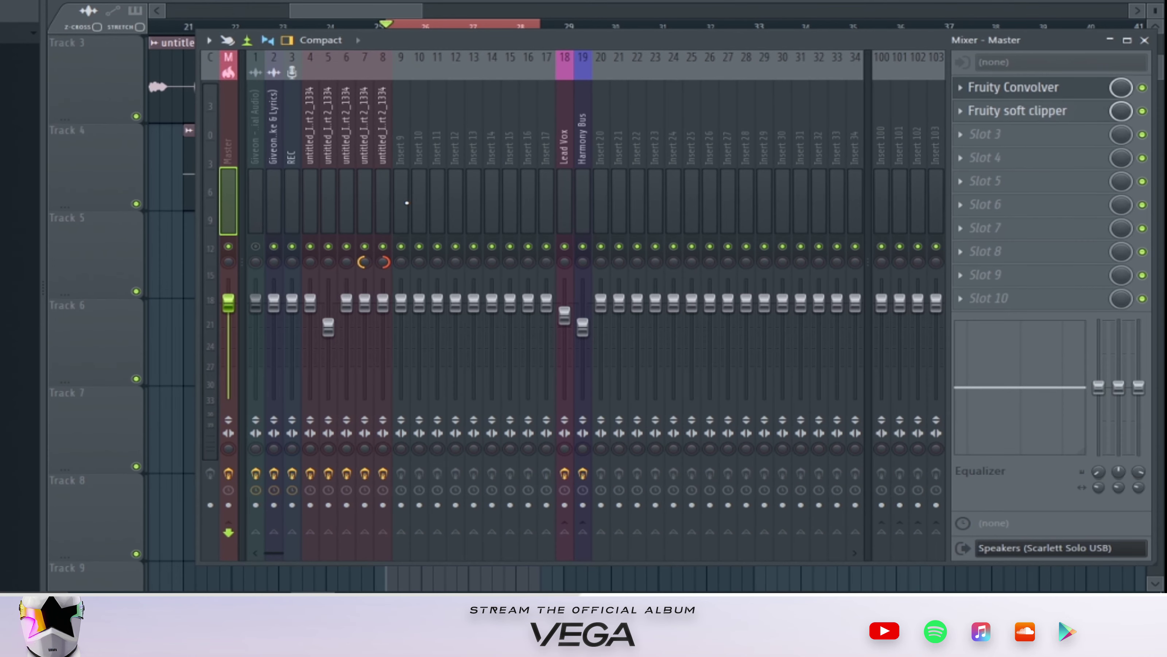
left_click(274, 246)
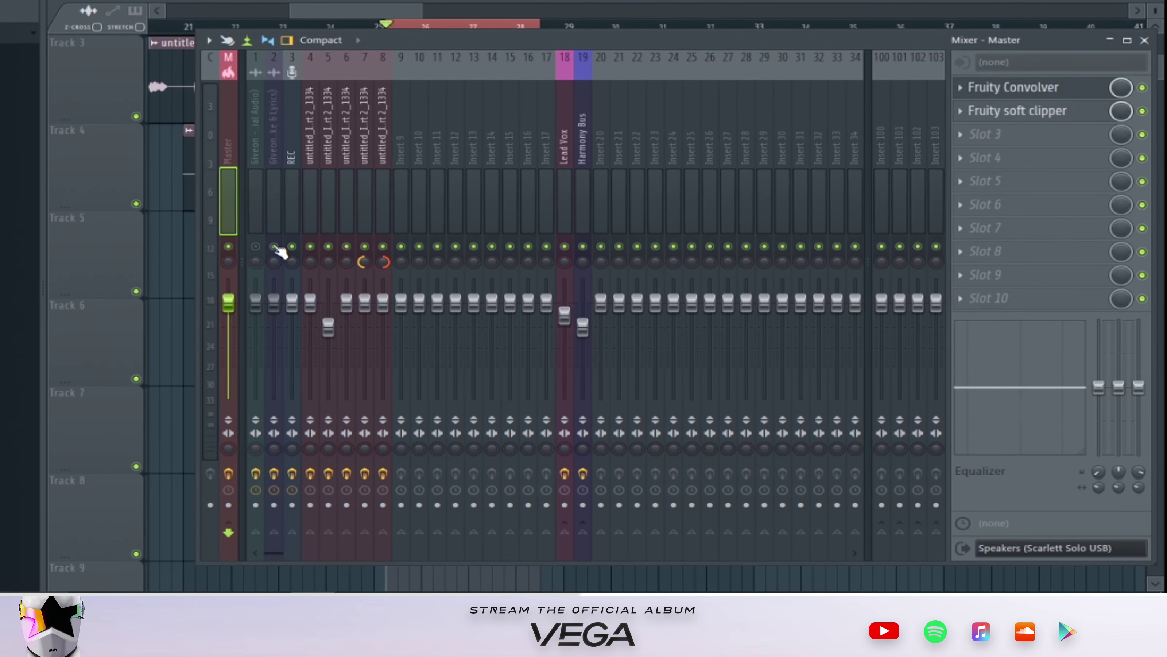
left_click(311, 247)
key("space")
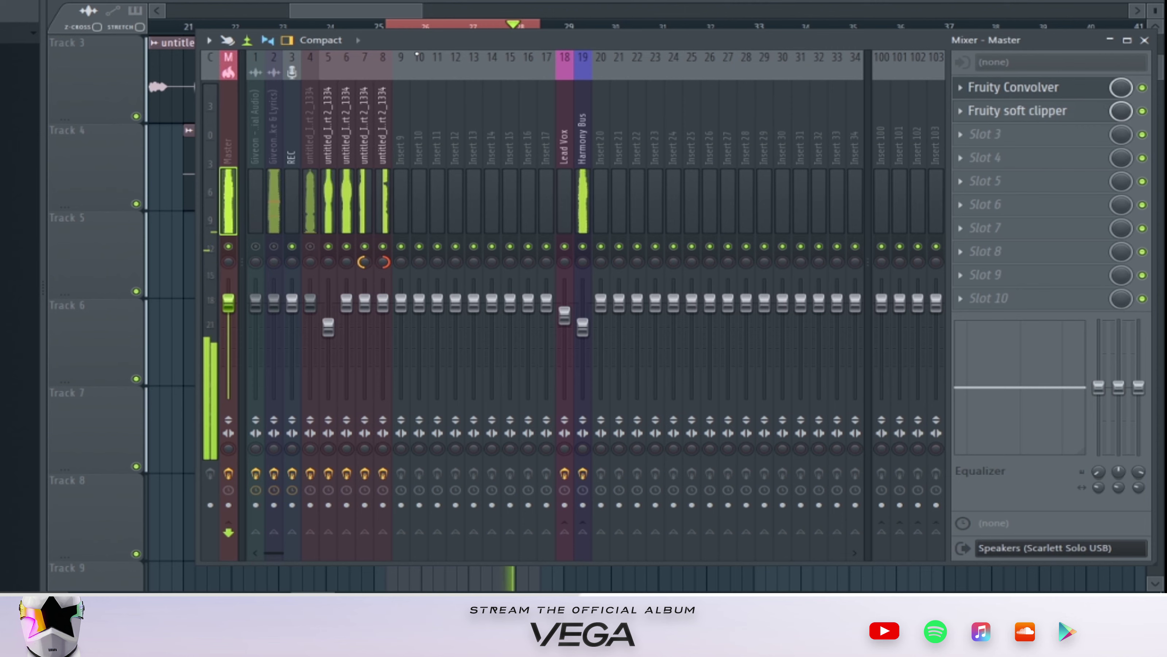
Step: Play the harmonies in the playlist, clear the looped time selection from bar 25 to 28, and stop playback
key("F9")
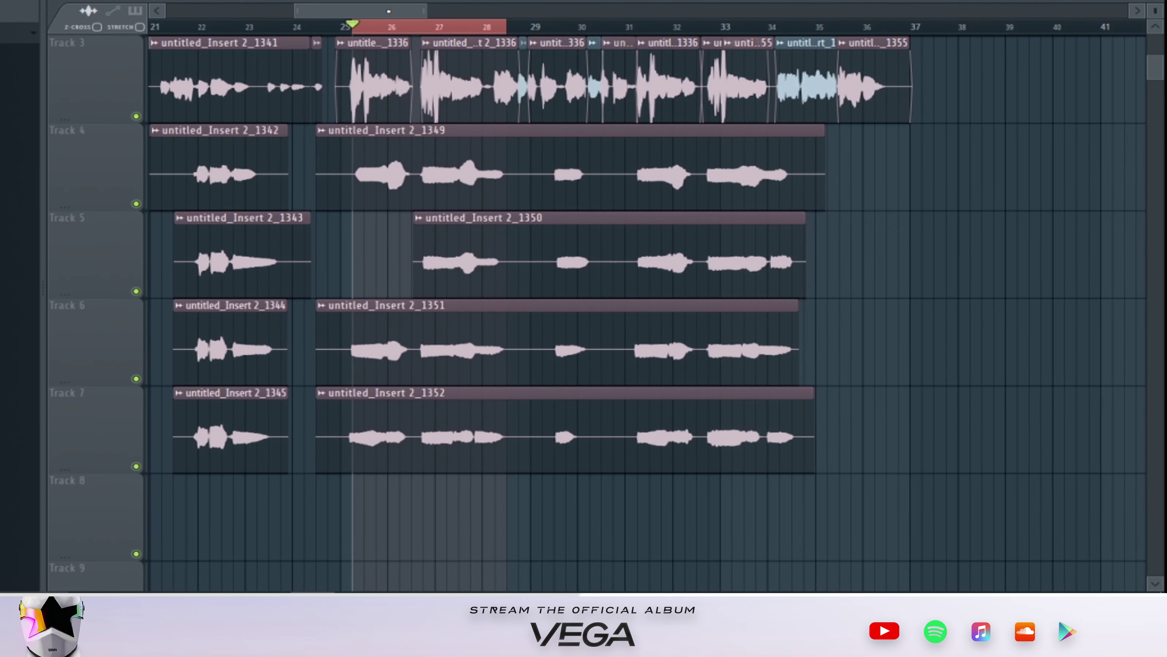
key("F9")
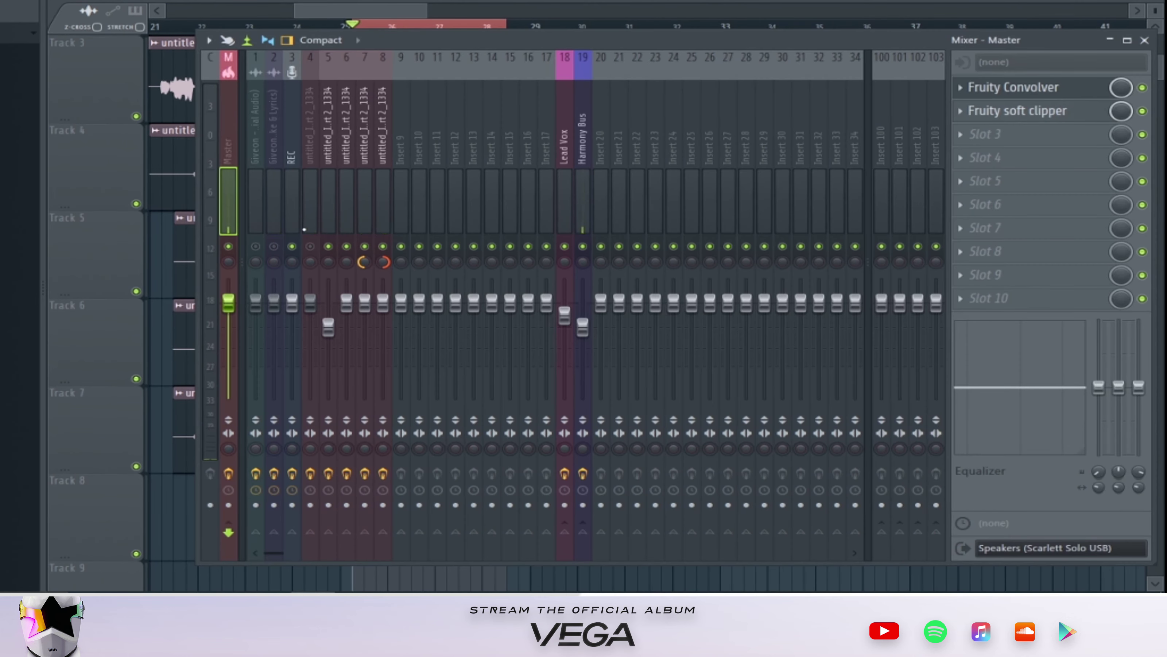
key("F9")
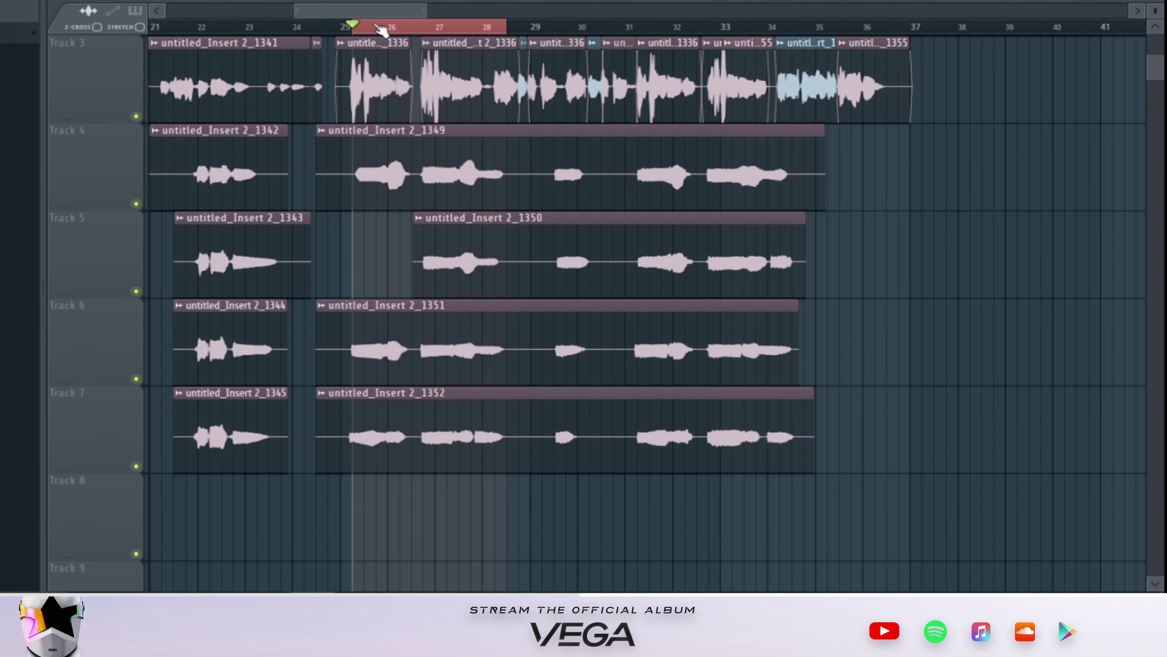
key("space")
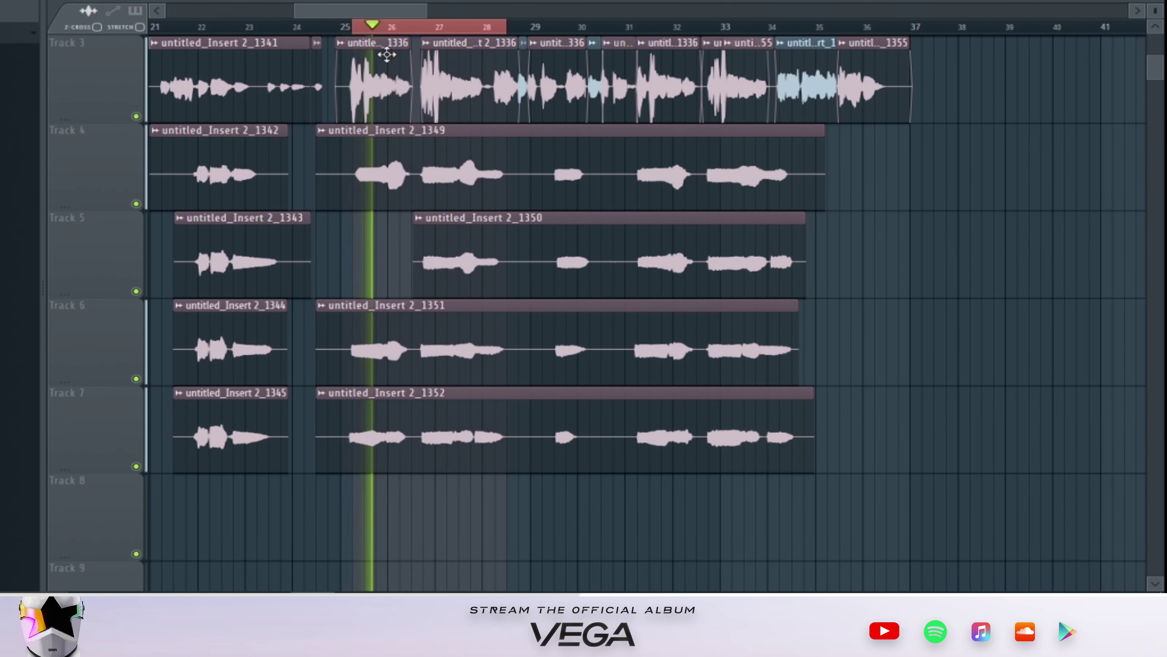
left_click(259, 31, "ctrl")
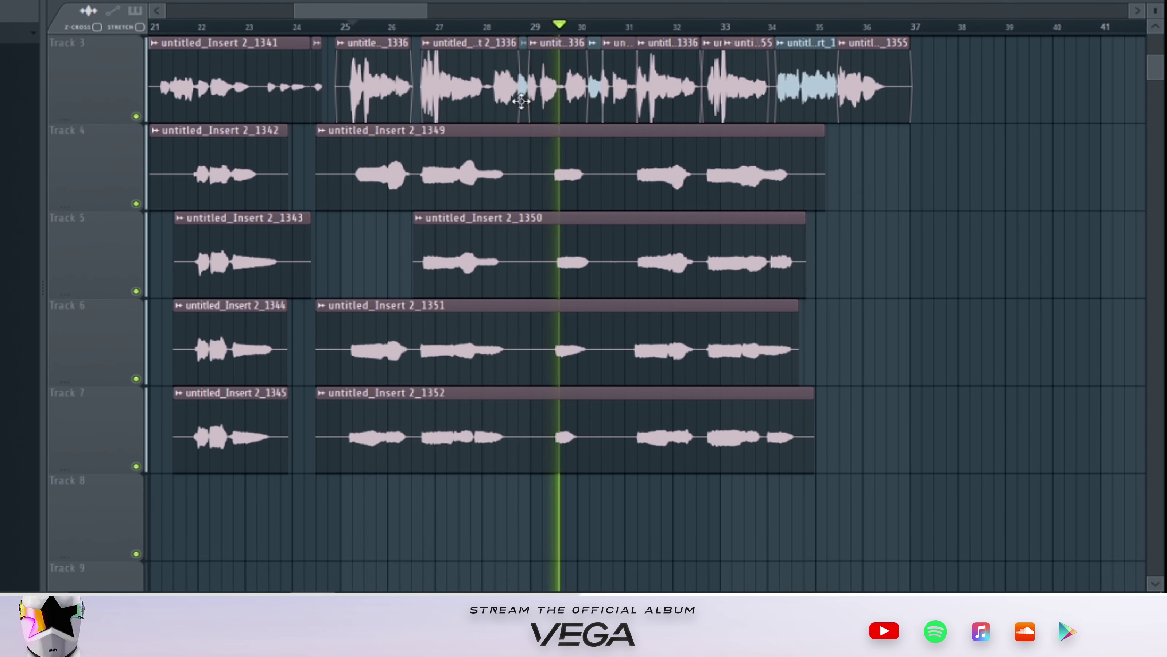
key("space")
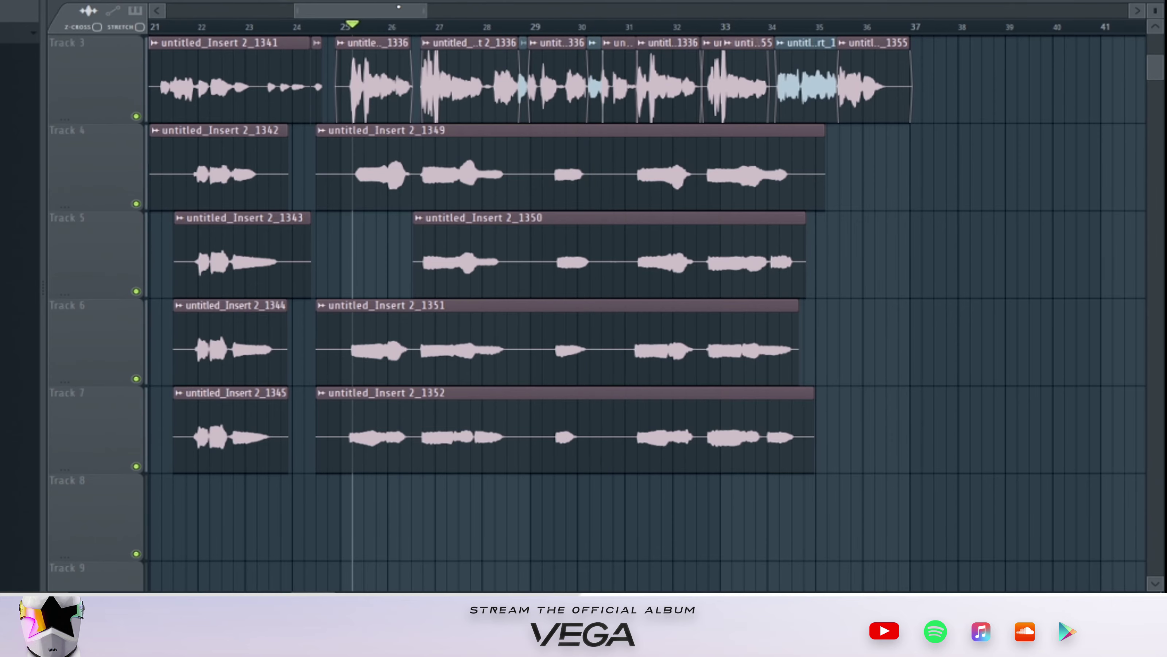
Step: Move the playback start to the beginning of the untitled_Insert 2_1345 clip and audition the harmonies with mixer track 4 muted
left_click_drag(412, 7, 393, 9)
left_click(290, 28)
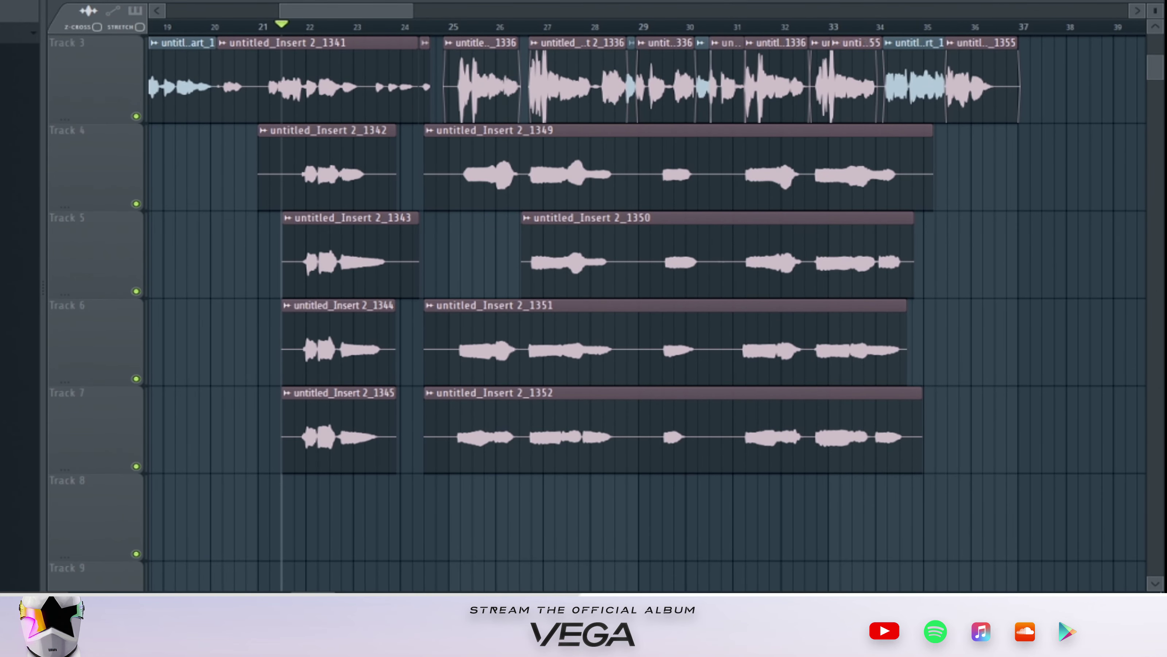
key("F9")
left_click(312, 245)
key("space")
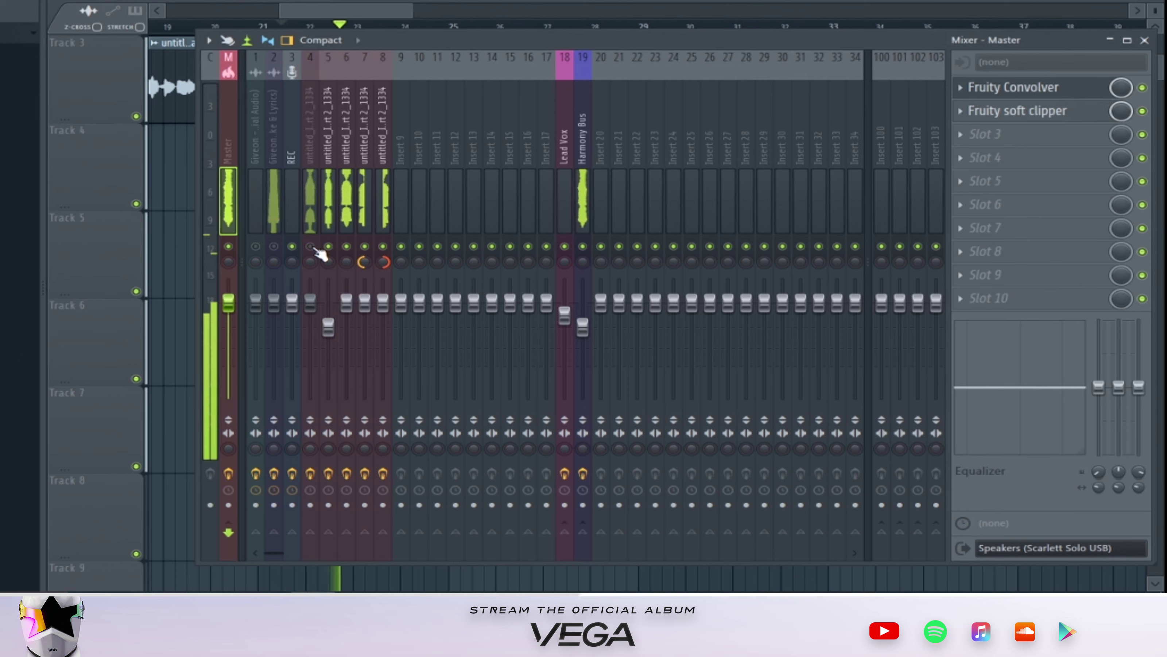
key("space")
Step: Unmute mixer track 4 and audition the lead vocal together with the harmonies
left_click(310, 246)
key("space")
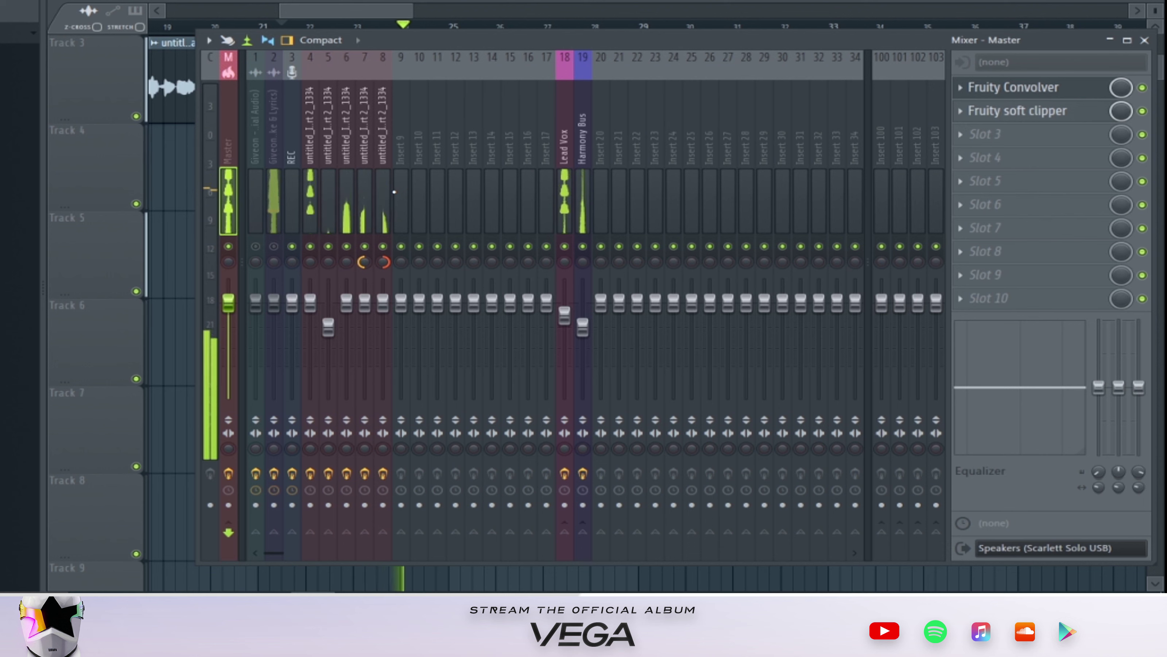
key("space")
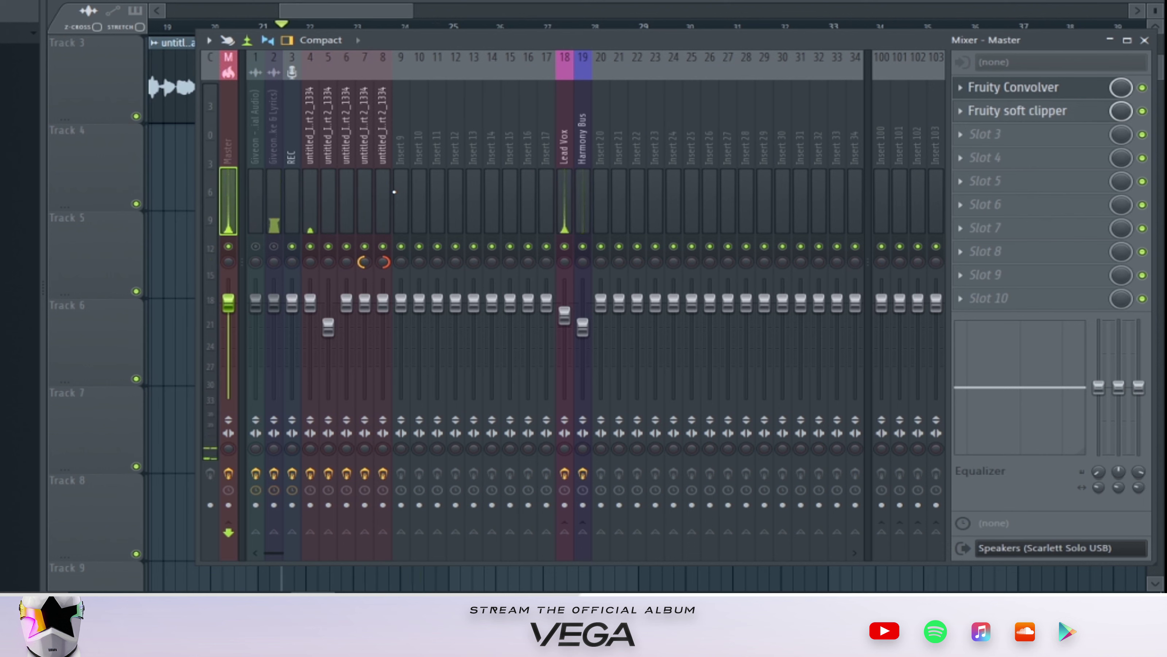
Step: Unmute mixer track 2, play it together with the lead and harmony vocals, and stop playback
left_click(274, 247)
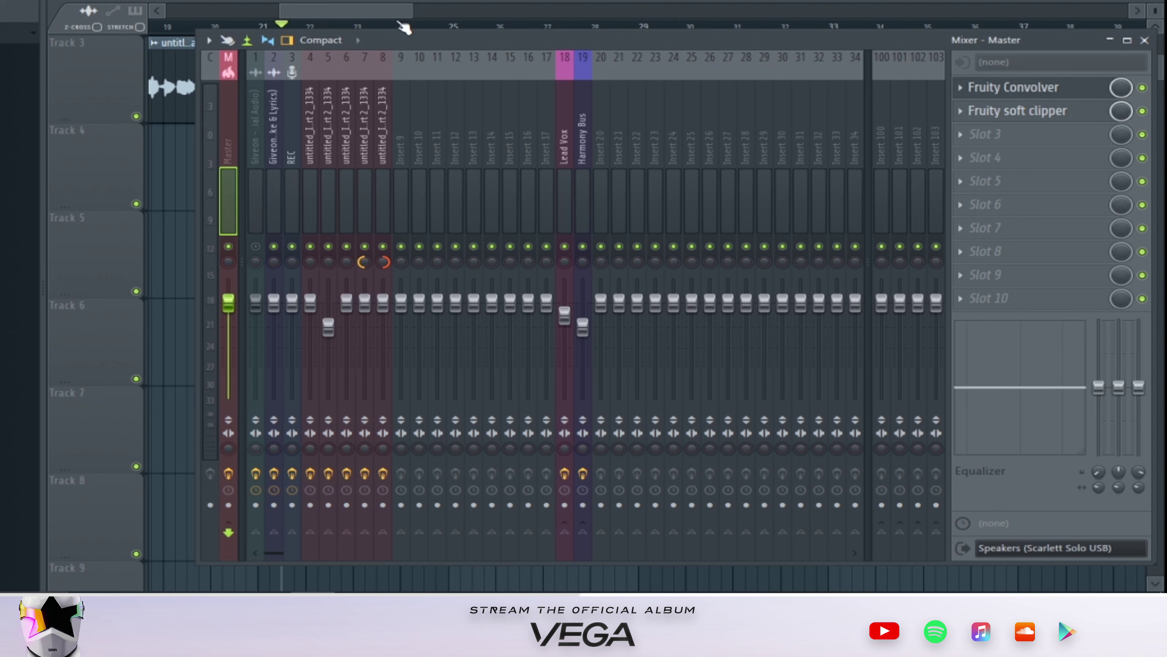
key("space")
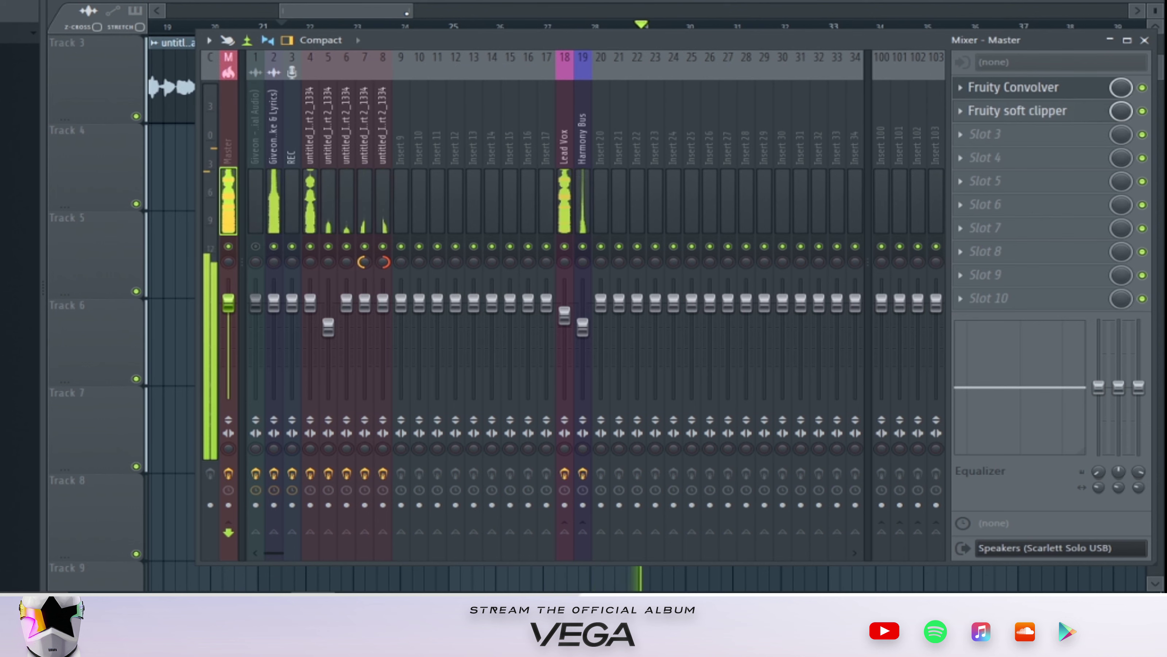
left_click_drag(407, 11, 480, 22)
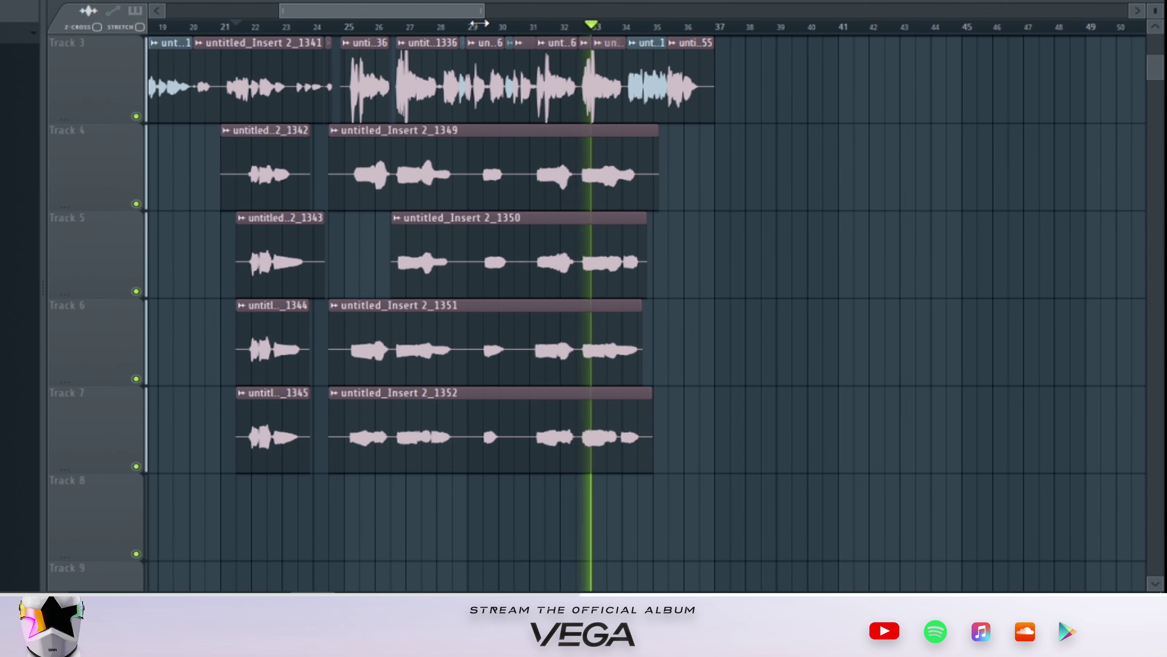
key("space")
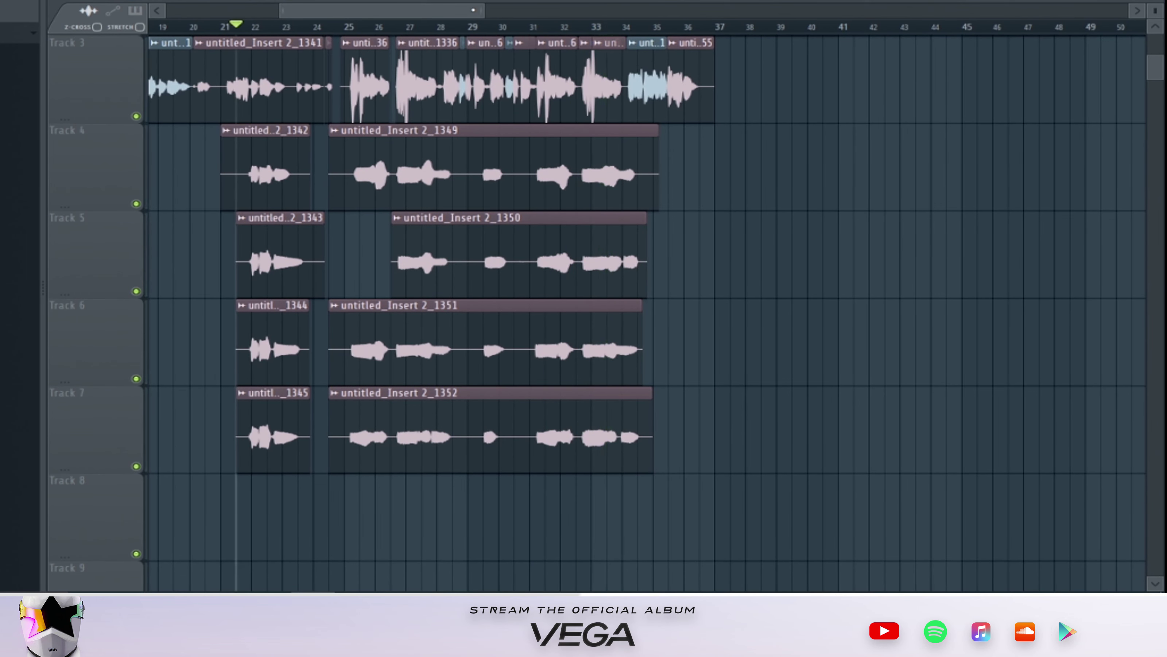